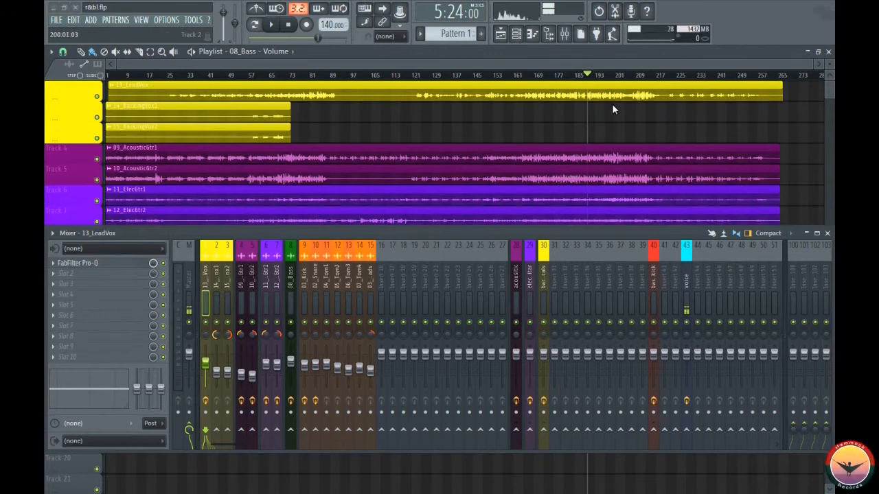
- Move the mixer window and play the full mix from 5:24 to hear the lead vocal before compression
left_click_drag(519, 232, 528, 225)
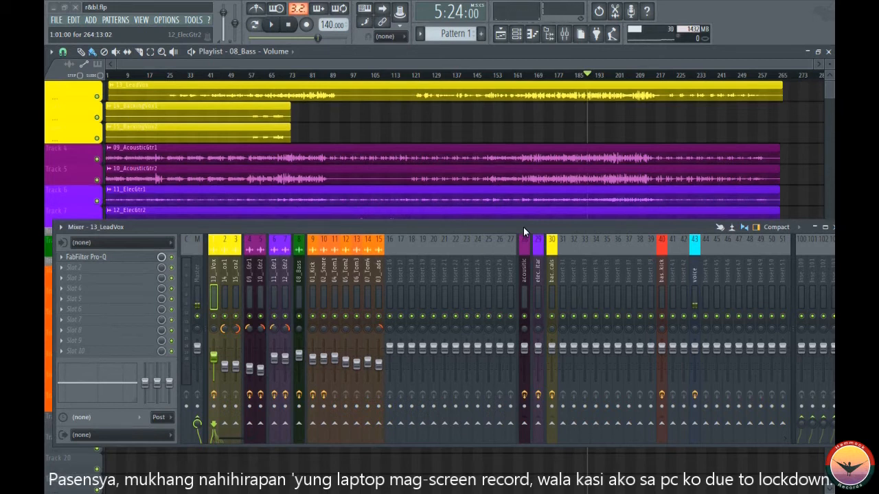
key("space")
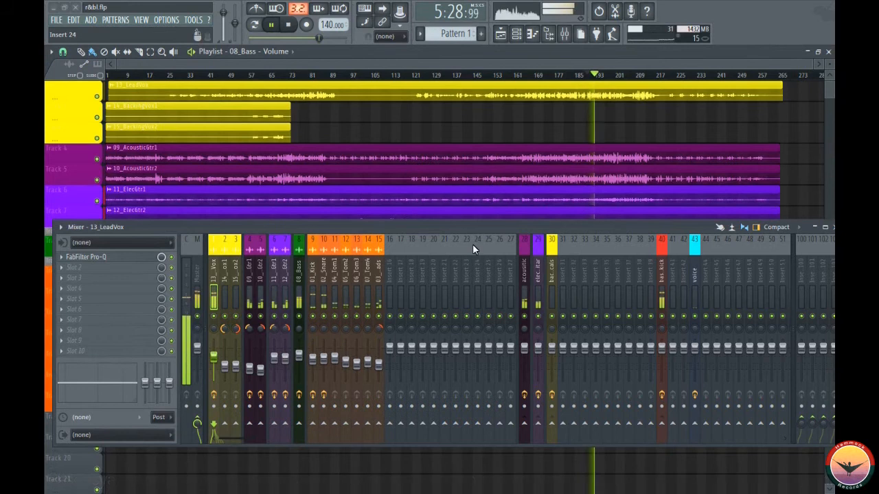
key("space")
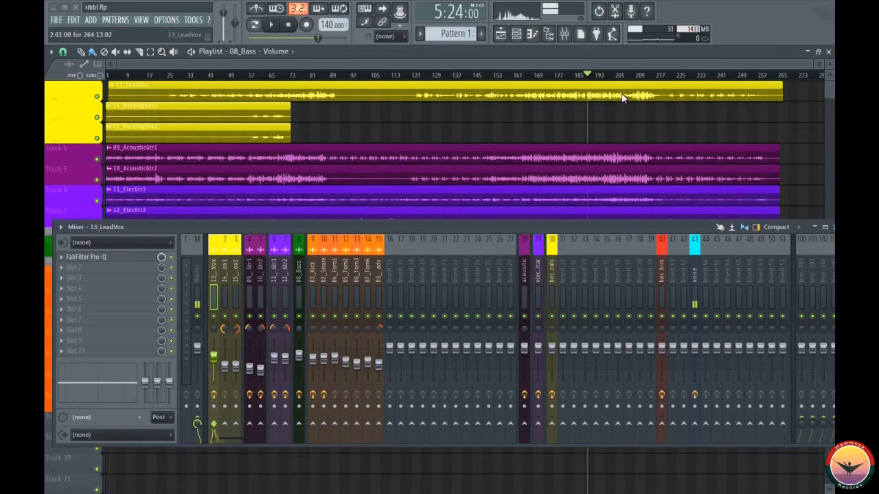
- Load FabFilter Pro-C into effect slot 2 of the 13_LeadVox mixer track and position its window over the mixer
left_click_drag(604, 230, 558, 185)
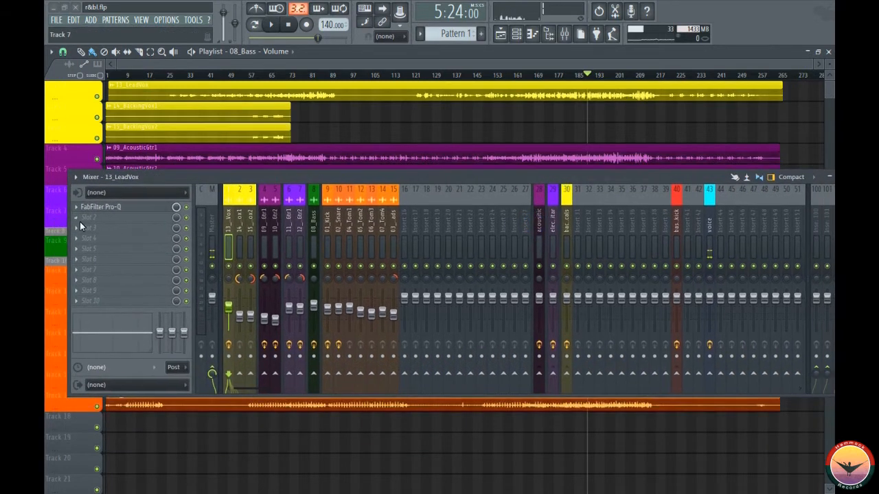
left_click(110, 217)
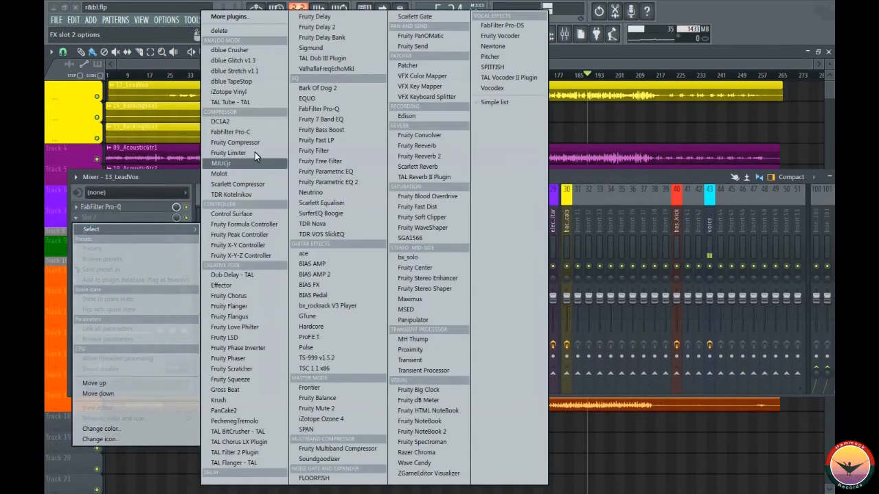
left_click(230, 131)
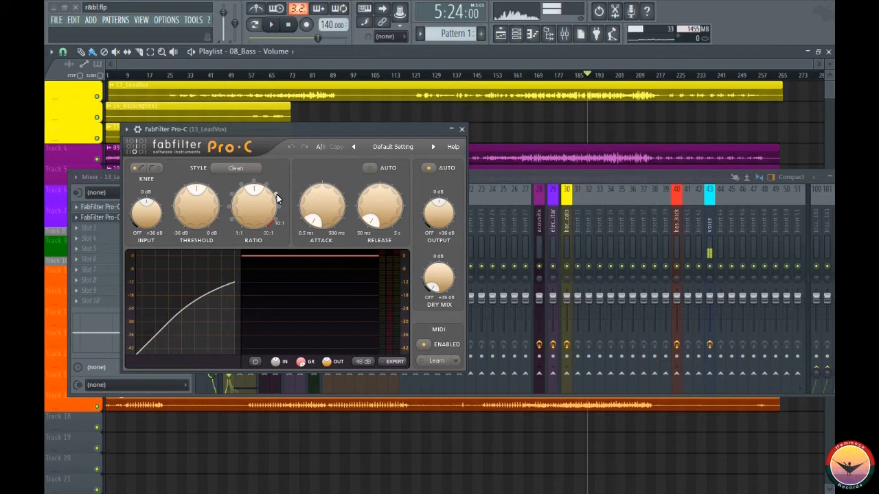
left_click_drag(321, 128, 472, 116)
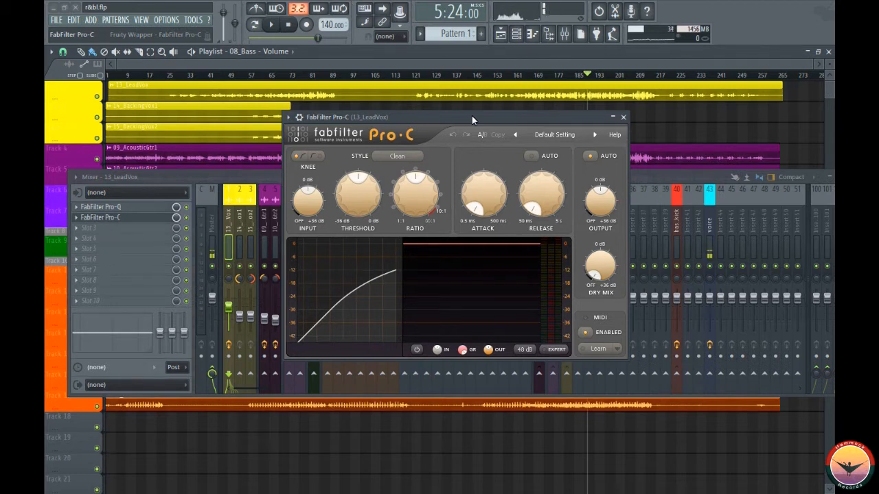
left_click_drag(469, 122, 467, 188)
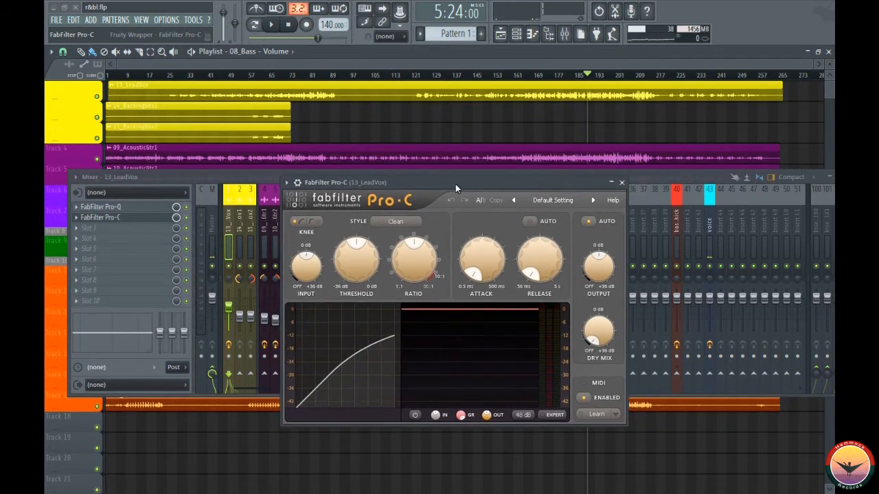
- Solo the 13_LeadVox mixer track, audition it through Pro-C, and unmute the voice track on insert 43
key("space")
key("space")
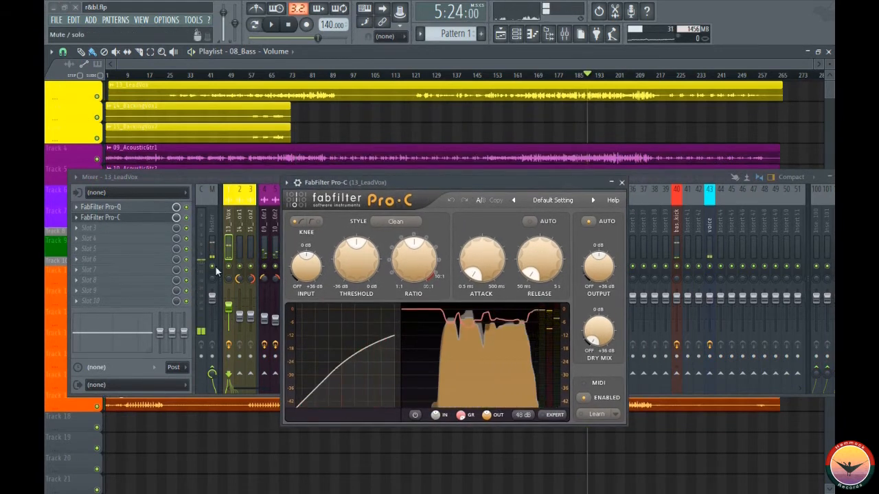
left_click(229, 266)
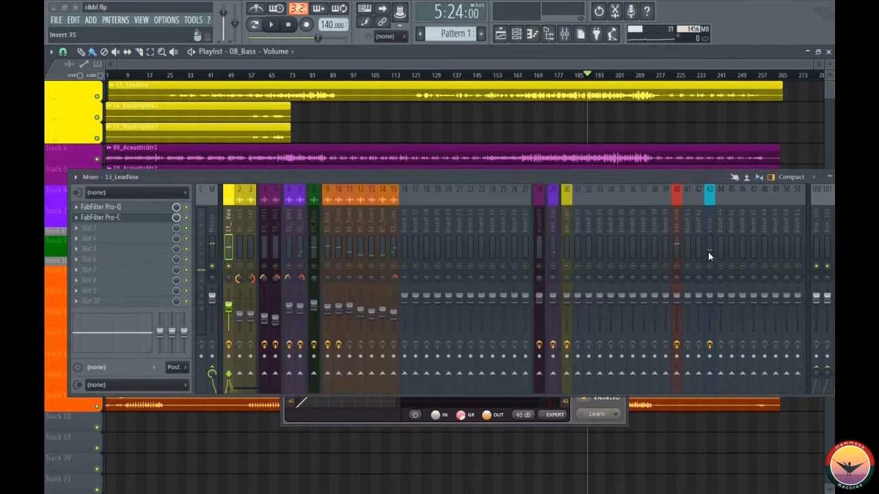
key("space")
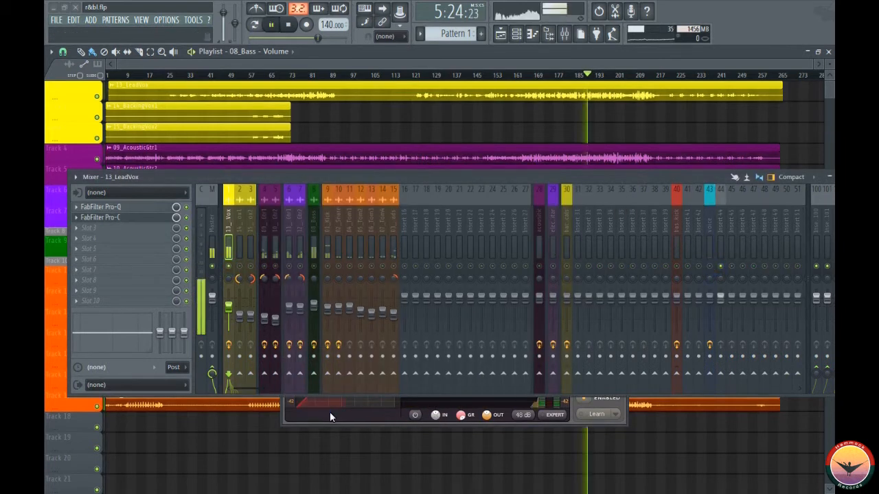
left_click(330, 411)
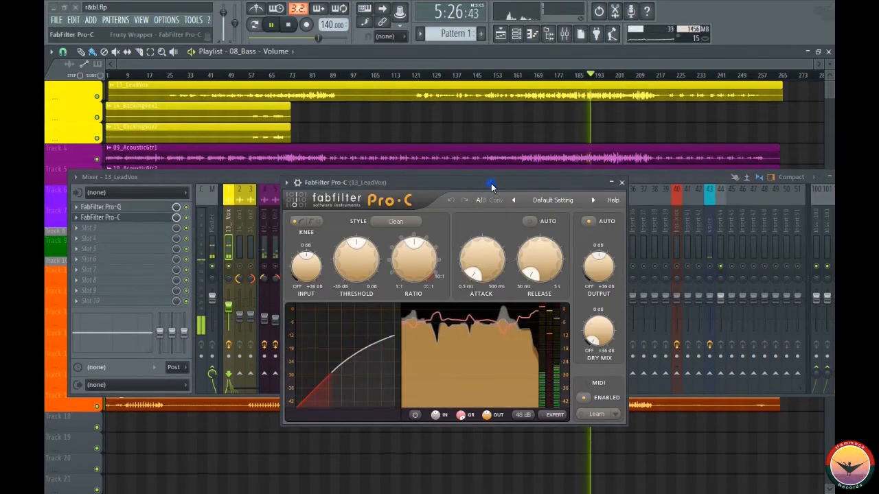
key("space")
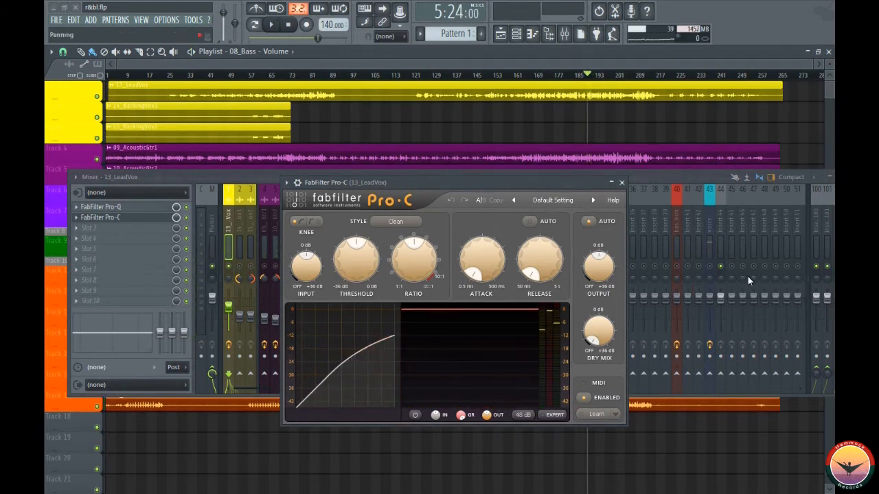
left_click(709, 267)
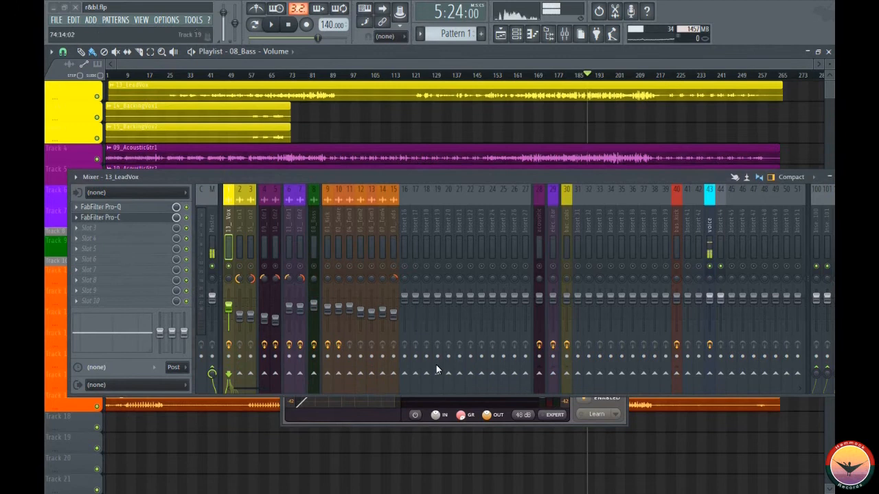
left_click(304, 422)
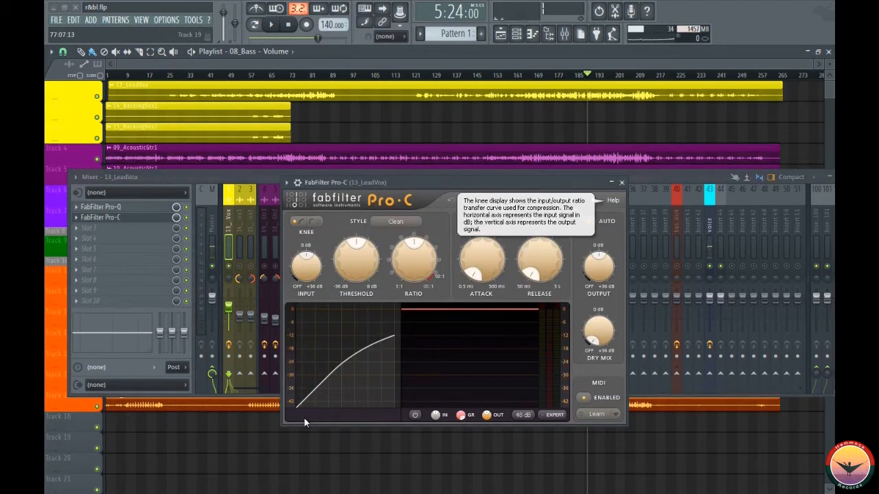
- Try lowering the Pro-C threshold to about -24.6 dB while playing the lead vocal
mouse_move(356, 260)
left_click_drag(356, 260, 357, 267)
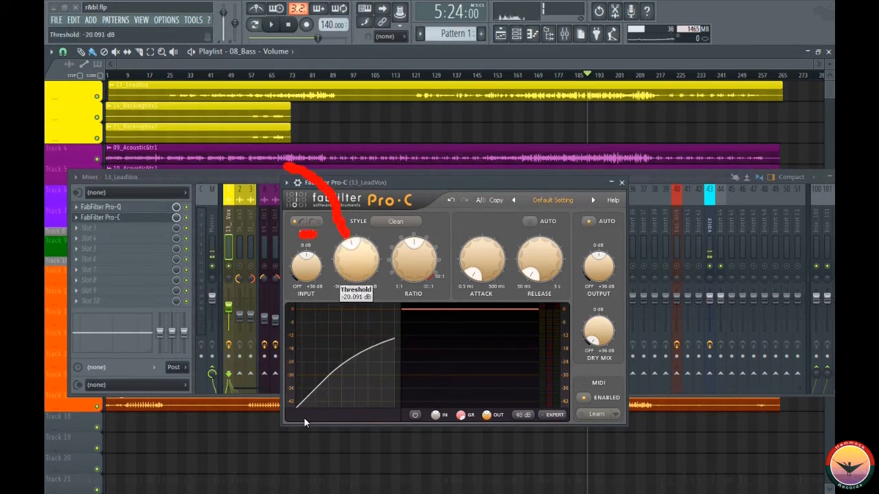
left_click_drag(357, 259, 356, 262)
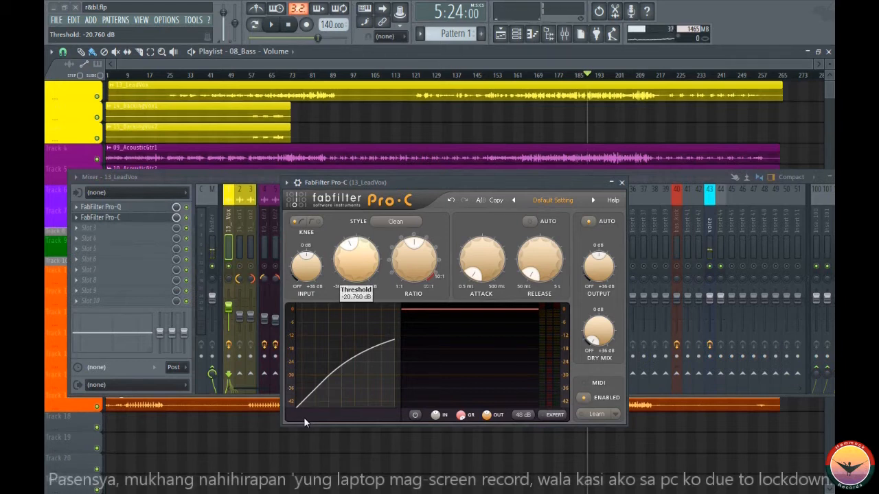
key("space")
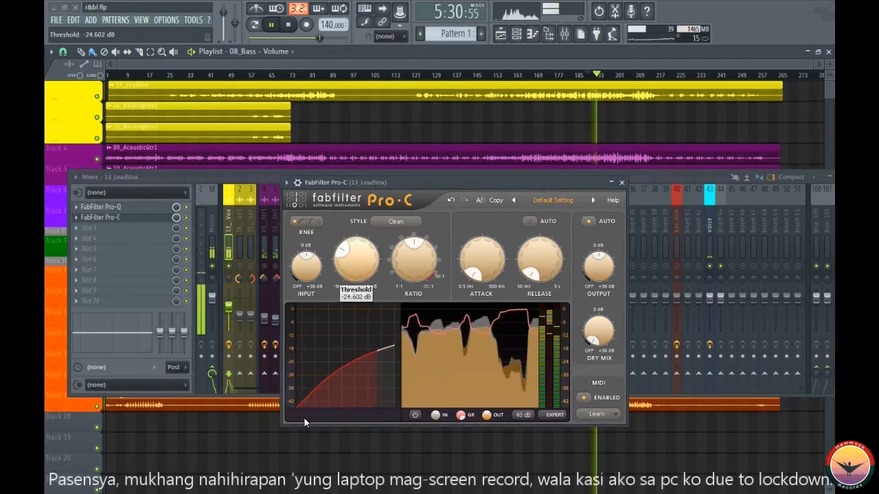
key("space")
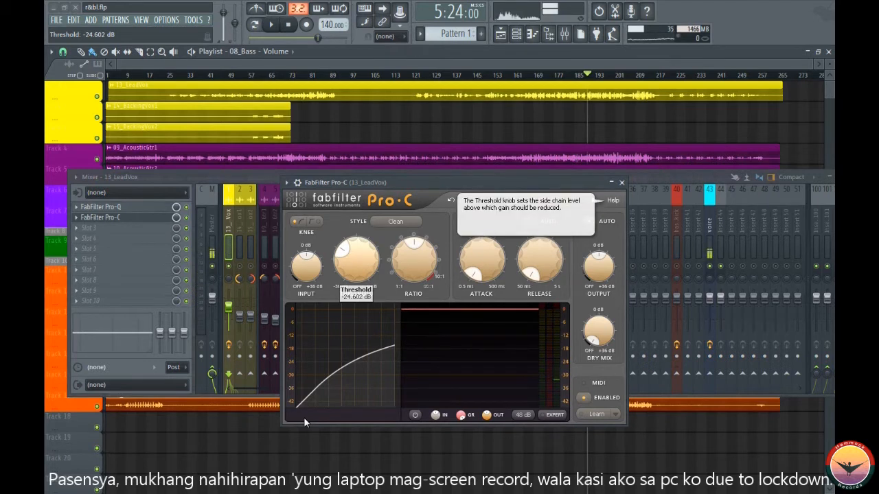
- Try raising the Pro-C threshold to about -18.4 dB while auditioning the lead vocal again
key("space")
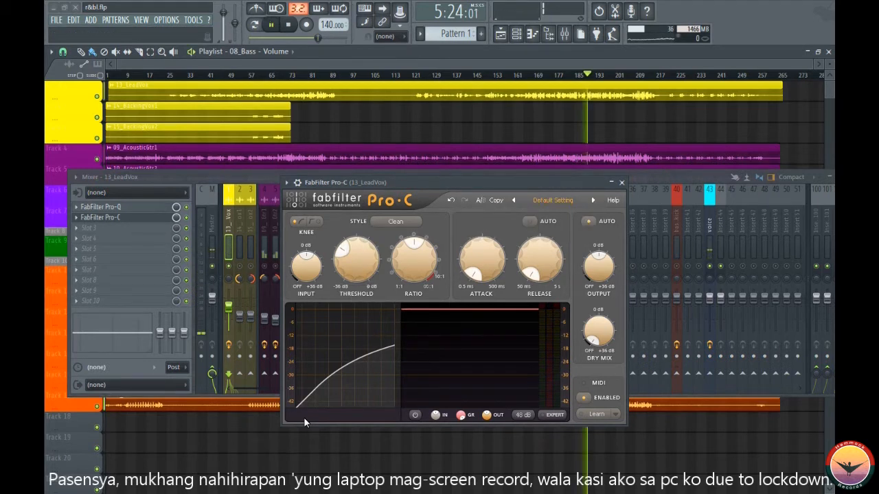
left_click_drag(356, 260, 356, 245)
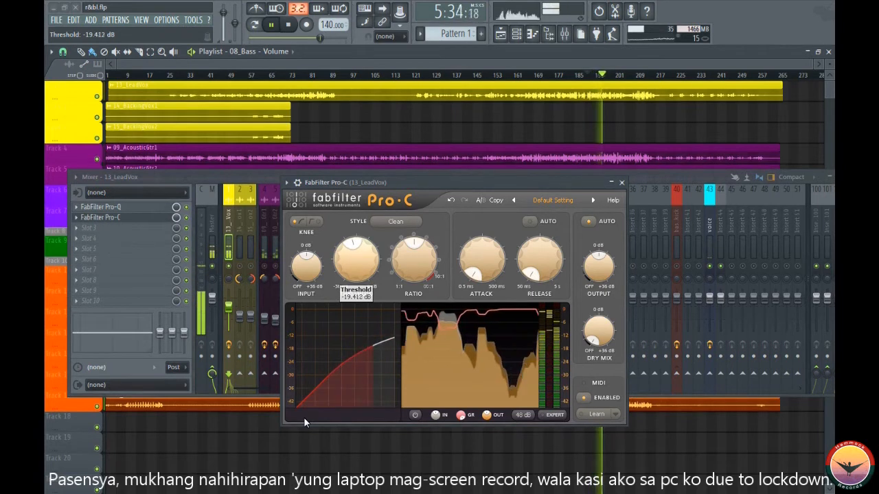
key("space")
left_click_drag(355, 245, 355, 242)
- Set the Pro-C threshold on the lead vocal to exactly -20 dB
double_click(356, 258)
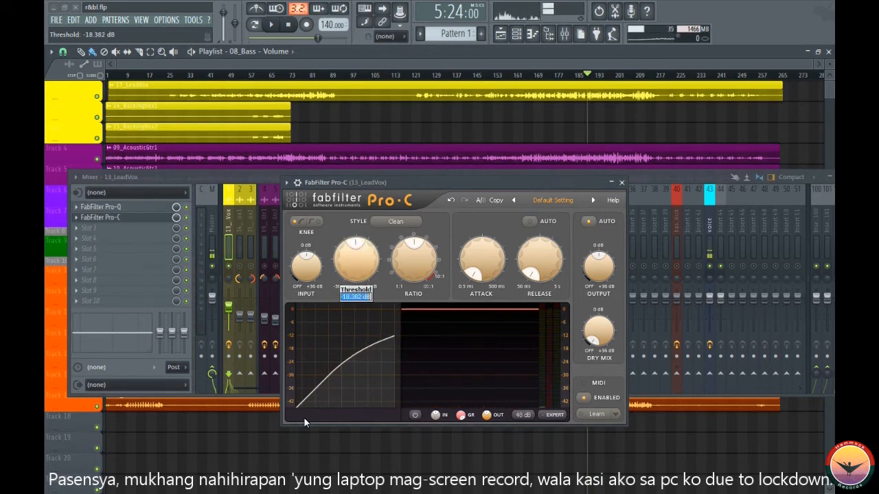
type("-20")
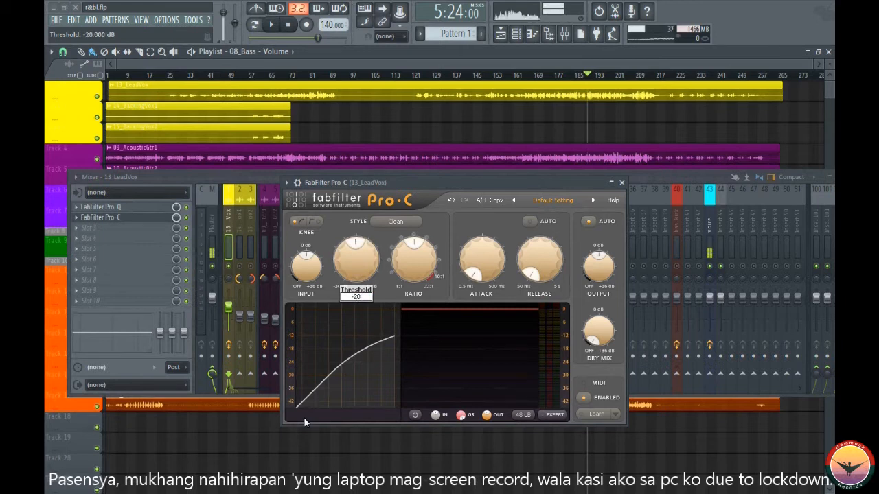
key("Return")
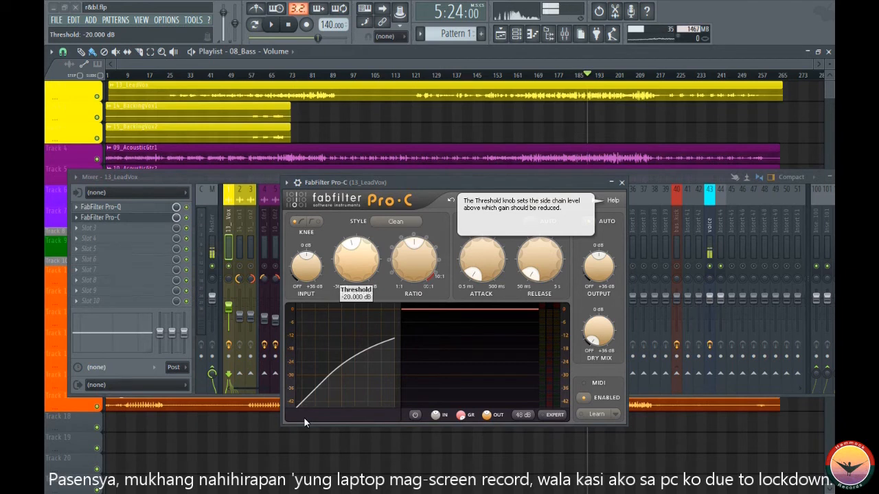
- Reposition the Pro-C window, briefly audition the lead vocal, and lower the compressor's ratio slightly by entering a new value
left_click_drag(453, 182, 480, 152)
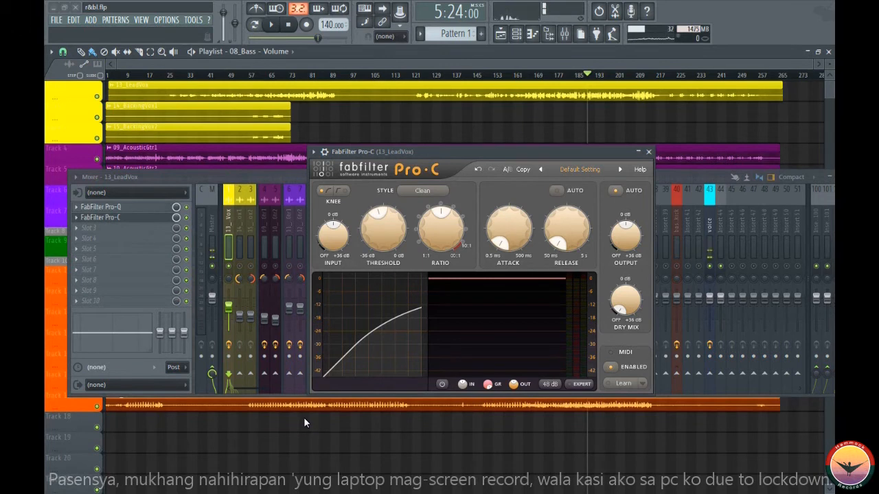
mouse_move(473, 152)
left_mouse_down()
mouse_move(461, 148)
mouse_move(447, 167)
left_mouse_up()
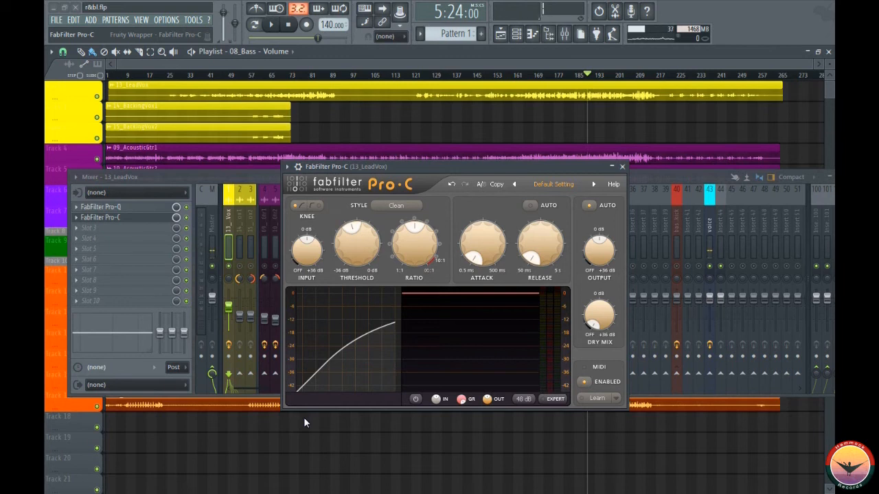
key("space")
key("space")
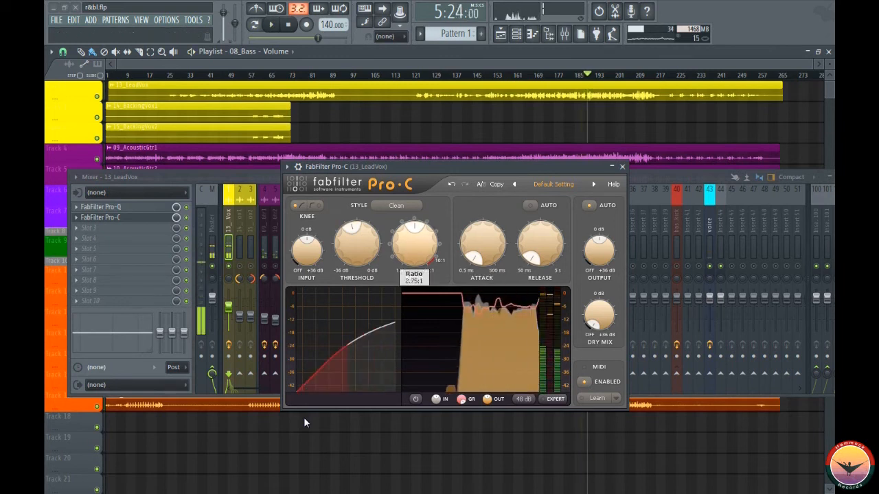
key("Return")
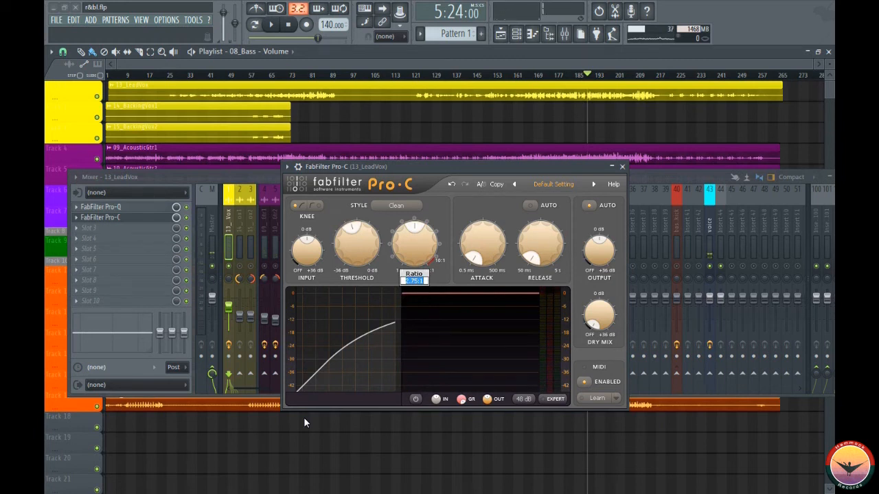
type("2")
key("Return")
- Play the lead vocal with the new threshold and ratio, and close the Pro-C window
key("space")
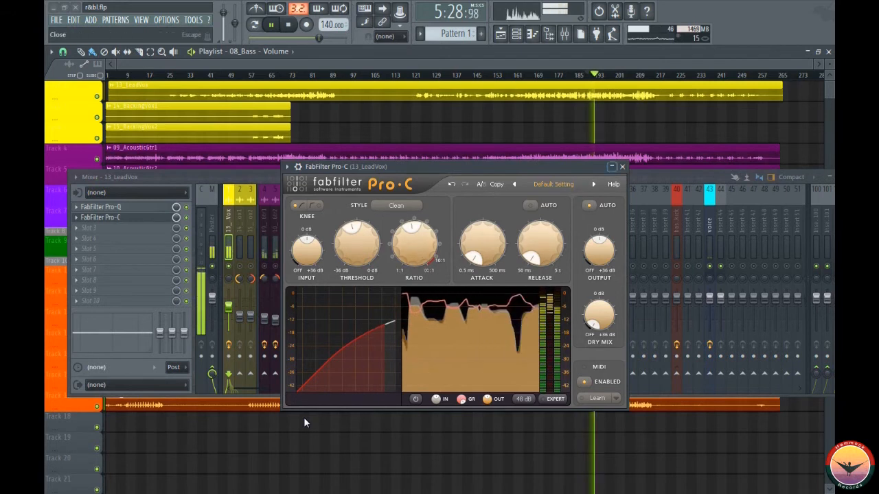
left_click(622, 167)
key("space")
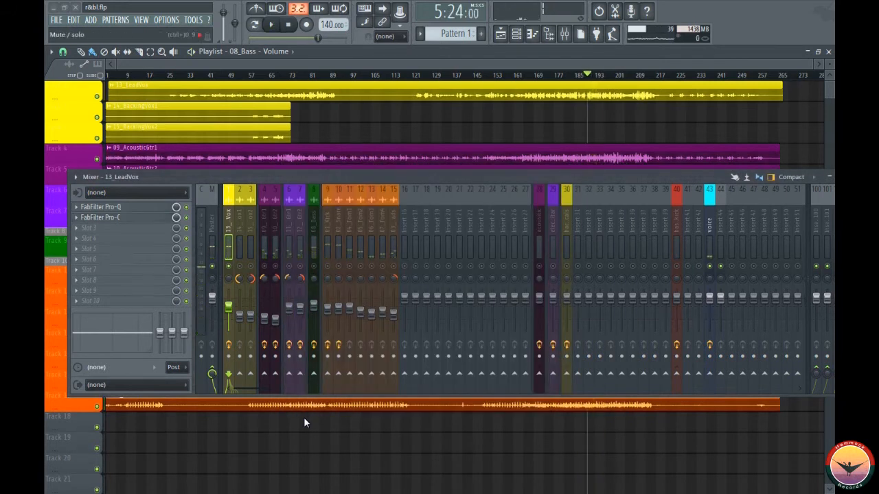
- Play the soloed lead vocal repeatedly from 5:24 to compare its sound with Pro-C bypassed and enabled
key("space")
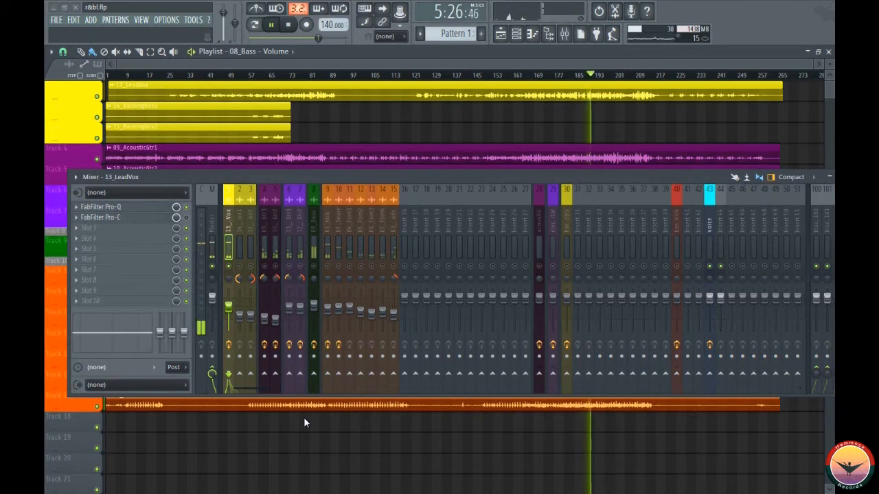
key("space")
key("space")
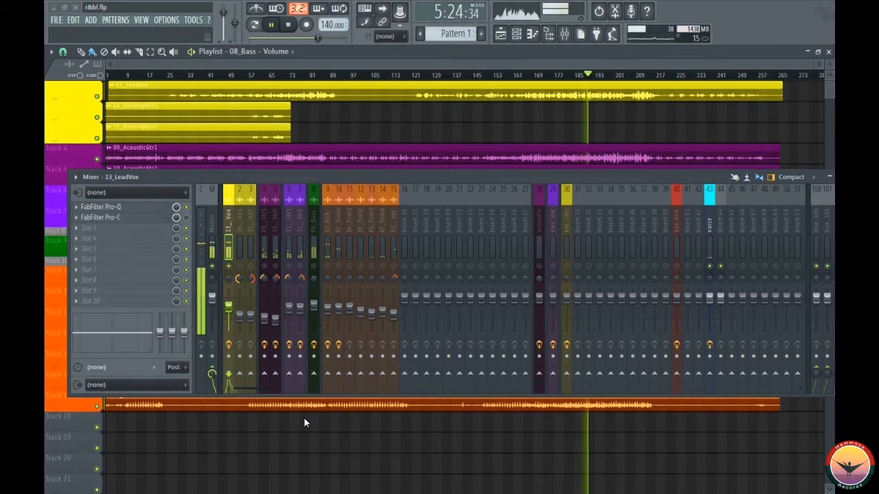
key("space")
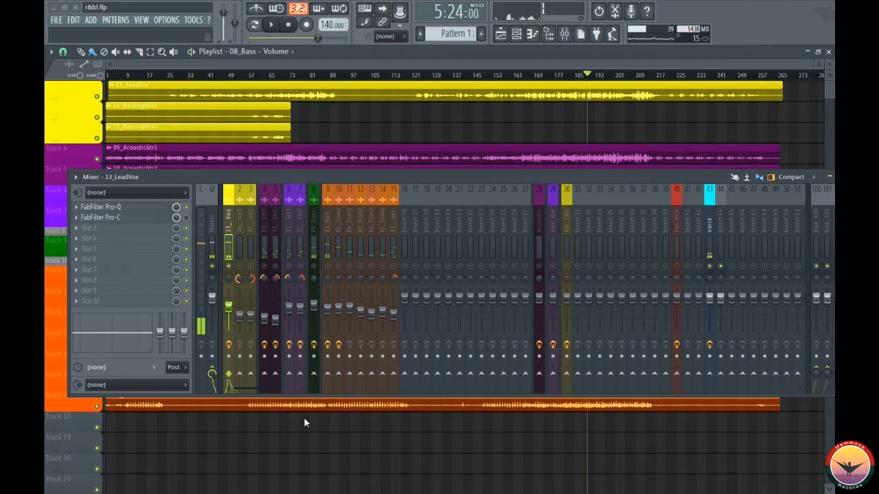
key("space")
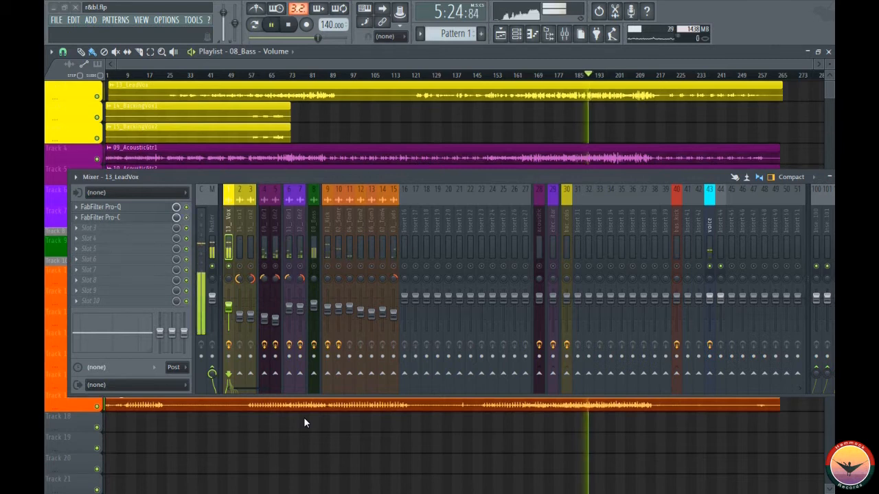
key("space")
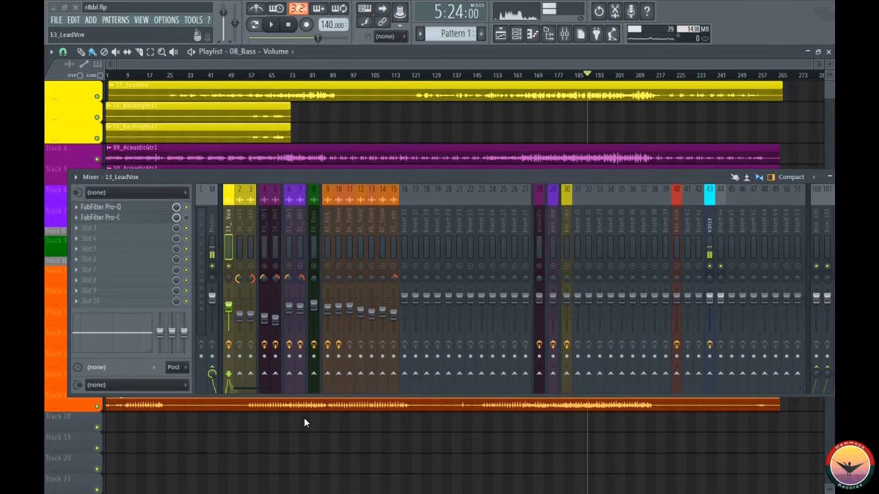
- Move the mixer window upward and enlarge its height to show larger level meters and effect slots
left_click(306, 423)
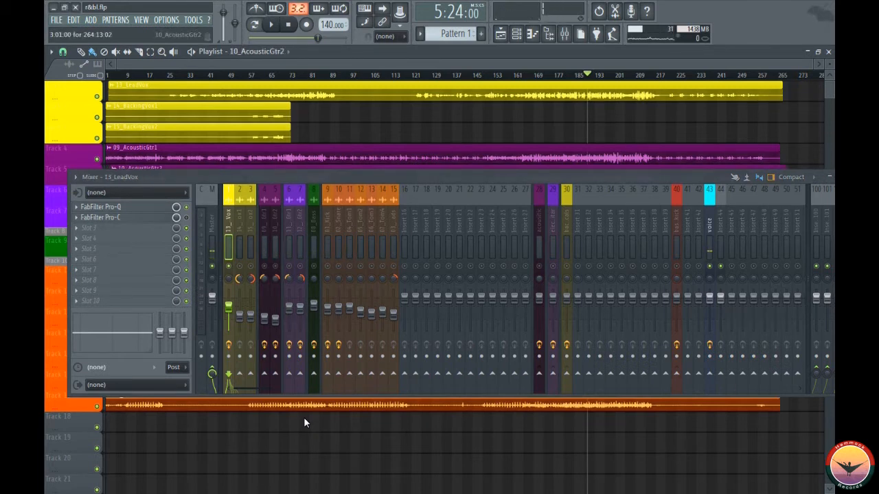
mouse_move(303, 170)
left_mouse_down()
mouse_move(301, 31)
mouse_move(366, 88)
left_mouse_up()
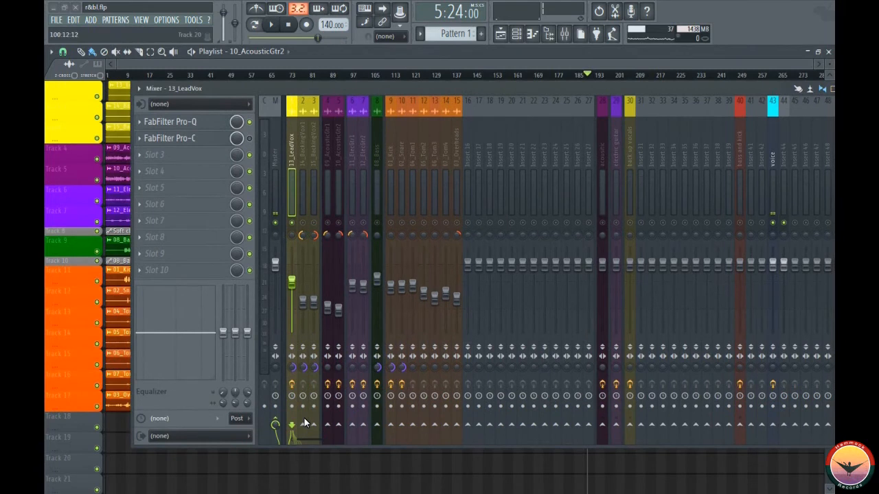
left_click_drag(302, 445, 302, 493)
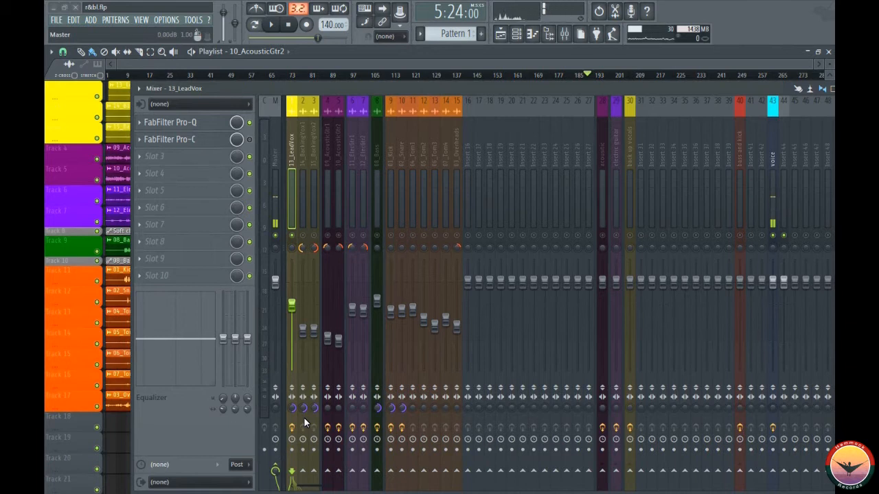
- Play the soloed lead vocal several times from 5:24 to examine its peak levels on the enlarged mixer meters
key("space")
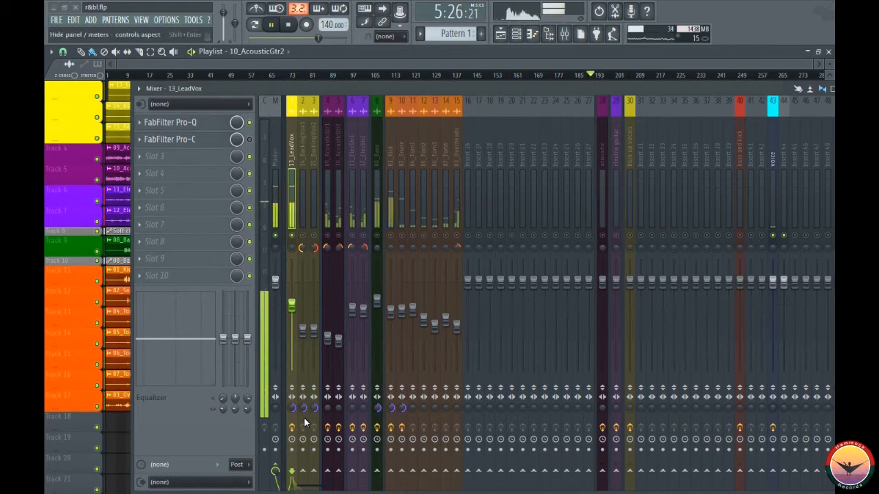
key("space")
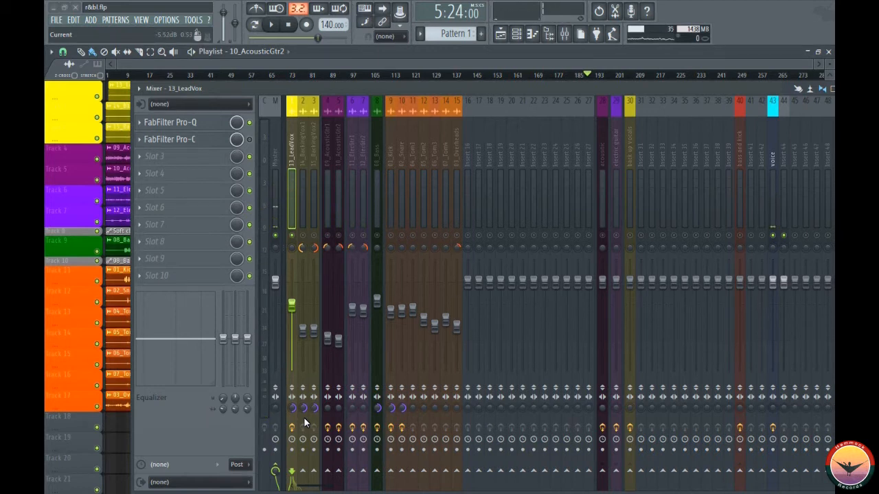
key("space")
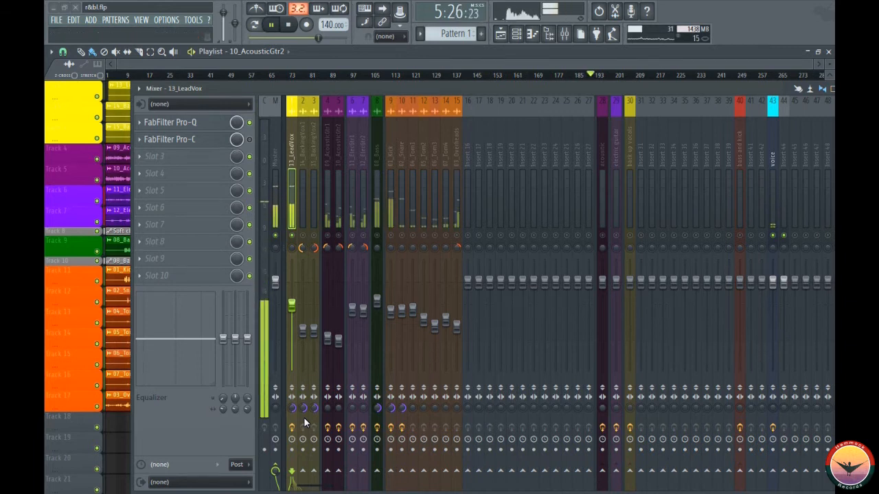
key("space")
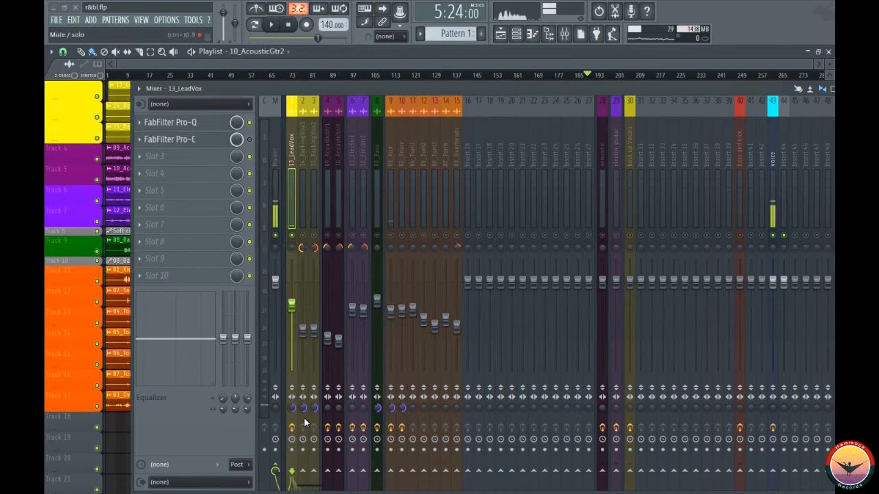
key("space")
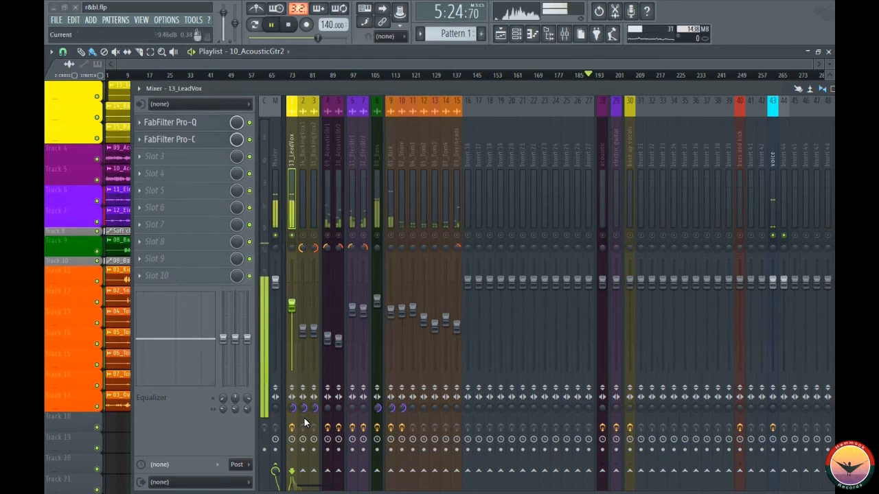
key("space")
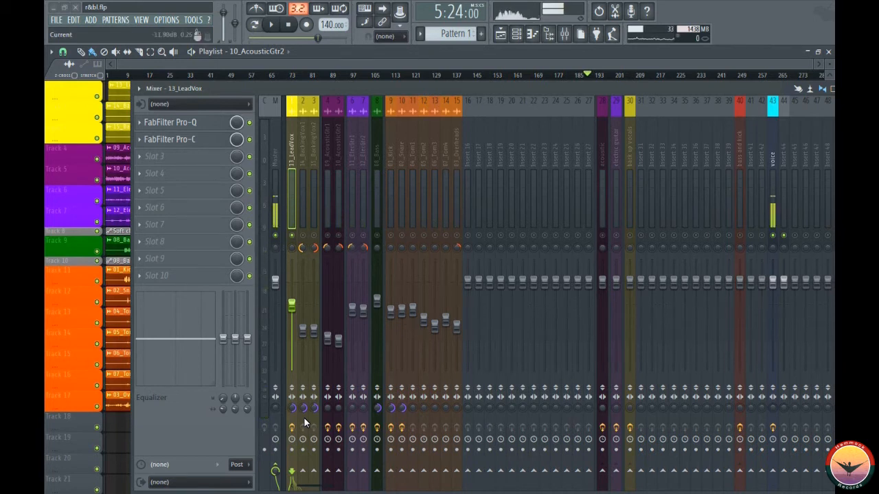
scroll(305, 423, "up", 2)
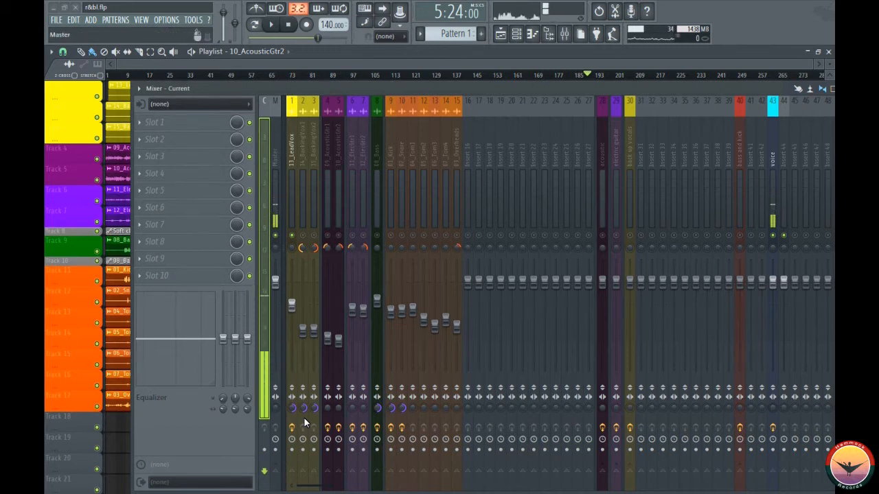
scroll(304, 423, "down", 2)
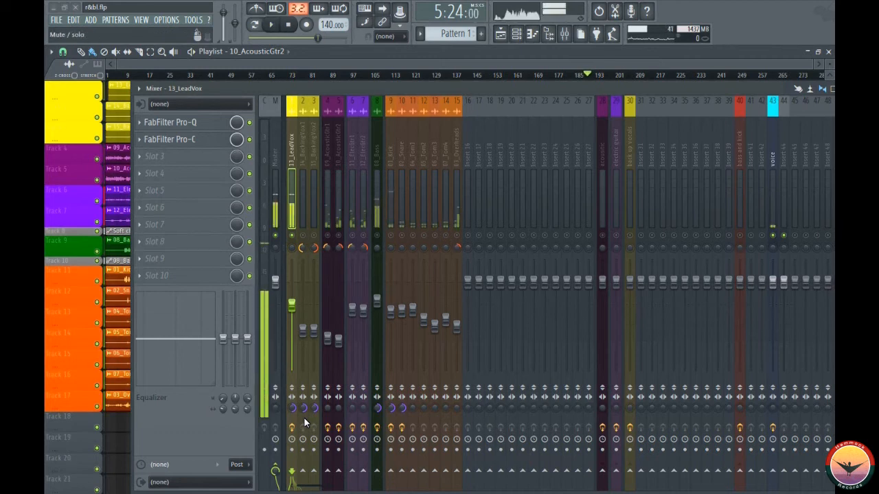
- Unsolo the lead vocal, move the mixer below the vocal clips, and play the full mix from 5:24
right_click(292, 236)
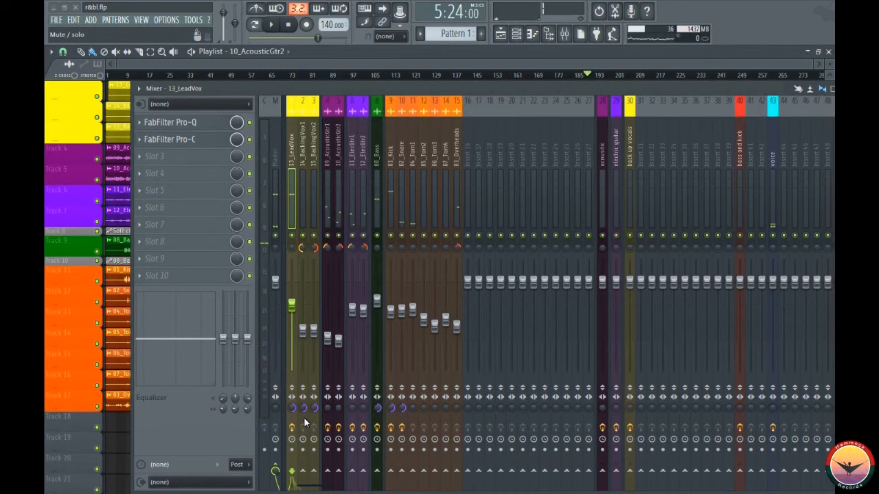
mouse_move(556, 88)
left_mouse_down()
mouse_move(538, 109)
mouse_move(527, 146)
left_mouse_up()
key("space")
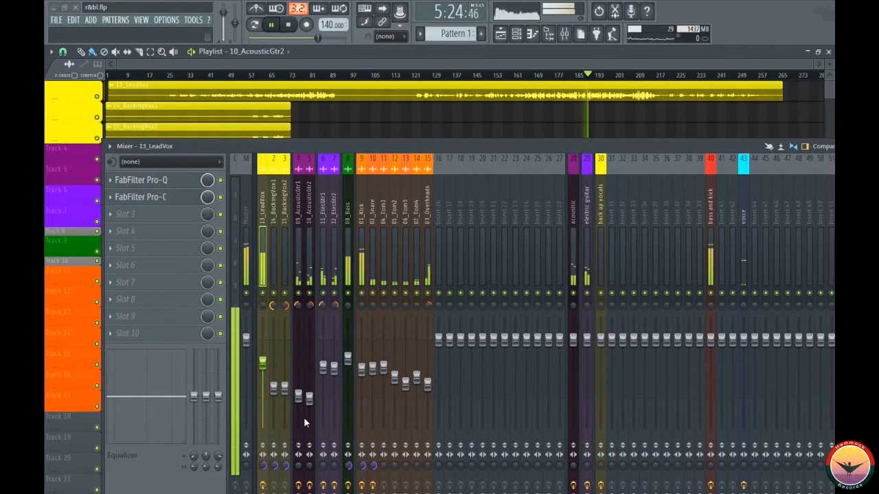
key("space")
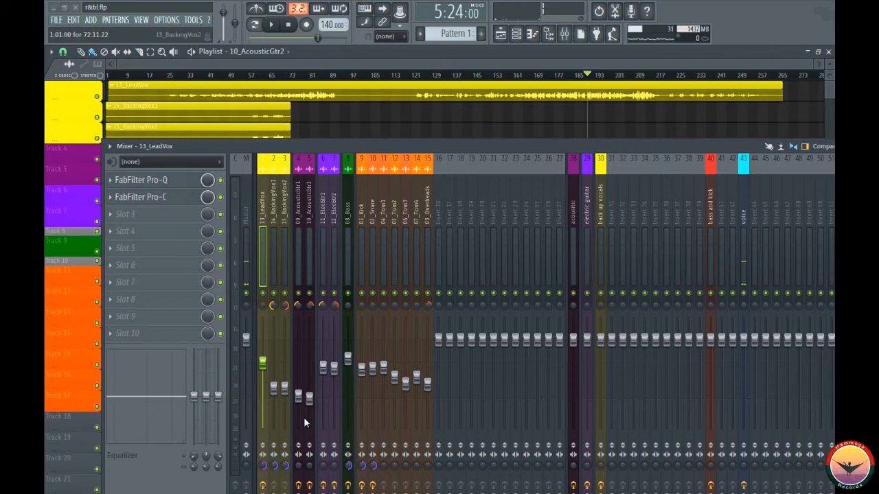
- Open Pro-C on the lead vocal and set its attack to about 7.39 ms while auditioning the mix
left_click(140, 197)
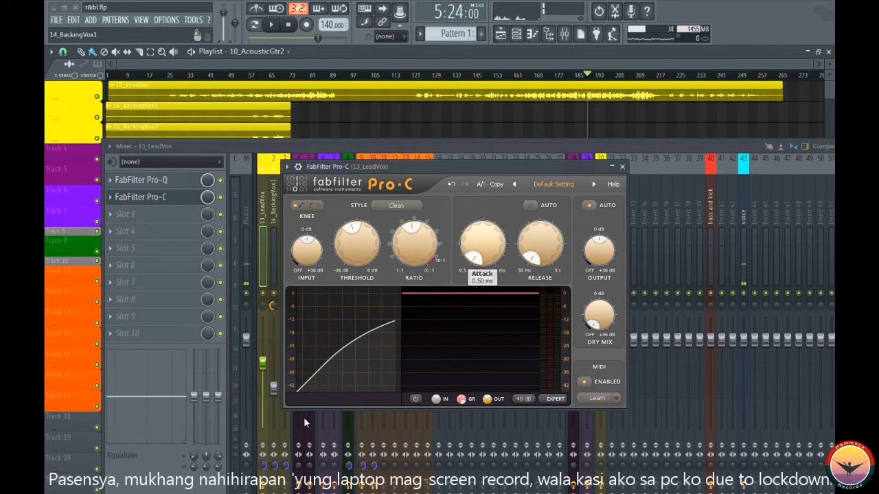
key("space")
mouse_move(482, 245)
left_mouse_down()
mouse_move(483, 171)
mouse_move(483, 251)
left_mouse_up()
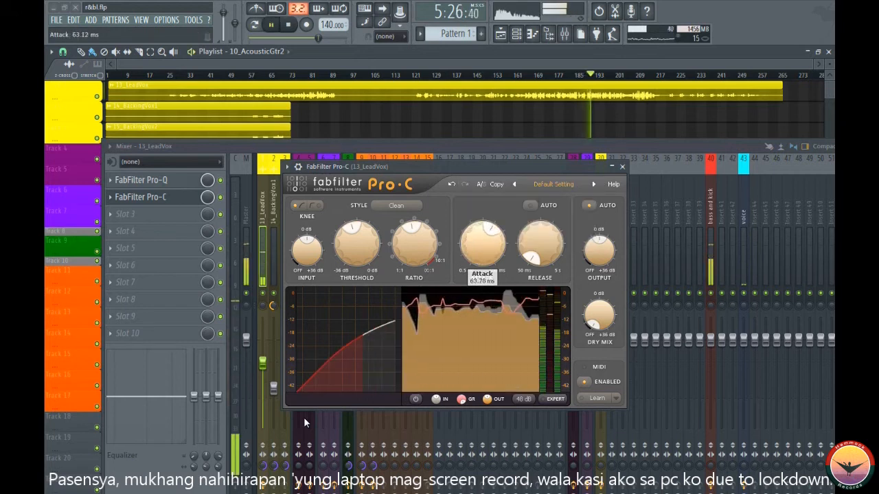
key("space")
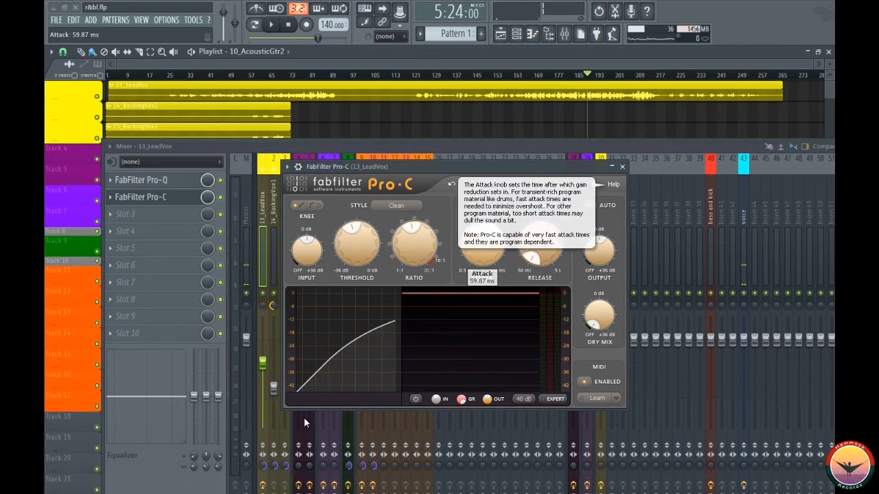
key("space")
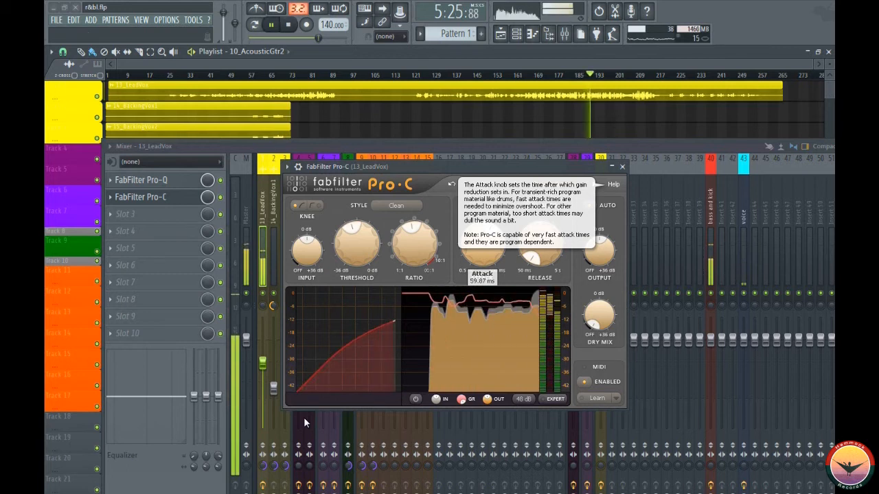
left_click_drag(482, 243, 482, 273)
mouse_move(539, 244)
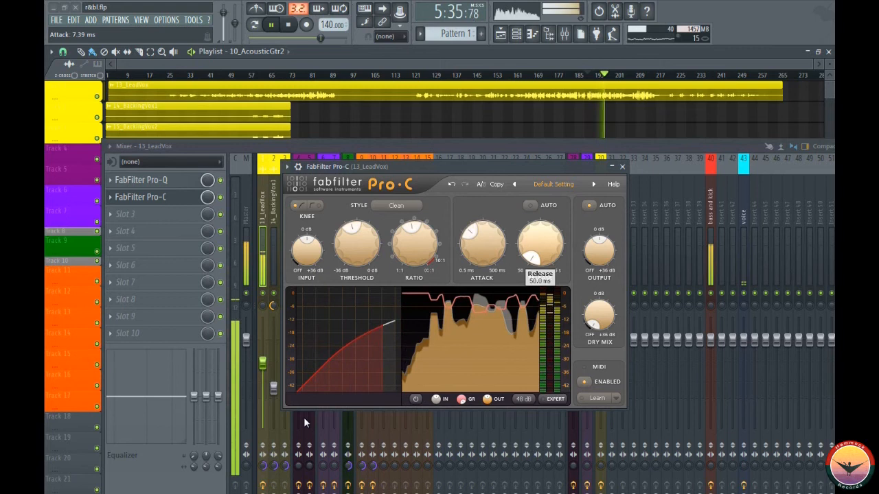
key("space")
- Play the mix from 5:24 and raise the Pro-C release to about 1.6 seconds, then lower it slightly by ear
mouse_move(482, 244)
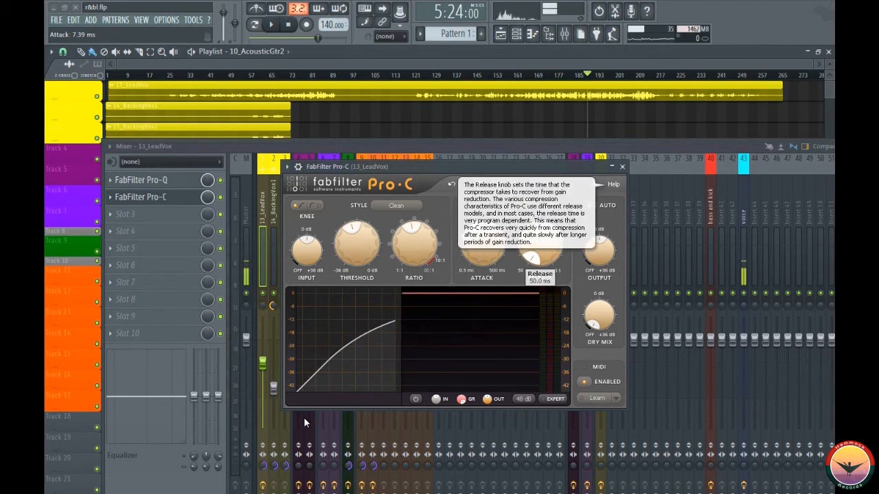
key("space")
mouse_move(540, 243)
left_mouse_down()
mouse_move(540, 194)
mouse_move(539, 205)
left_mouse_up()
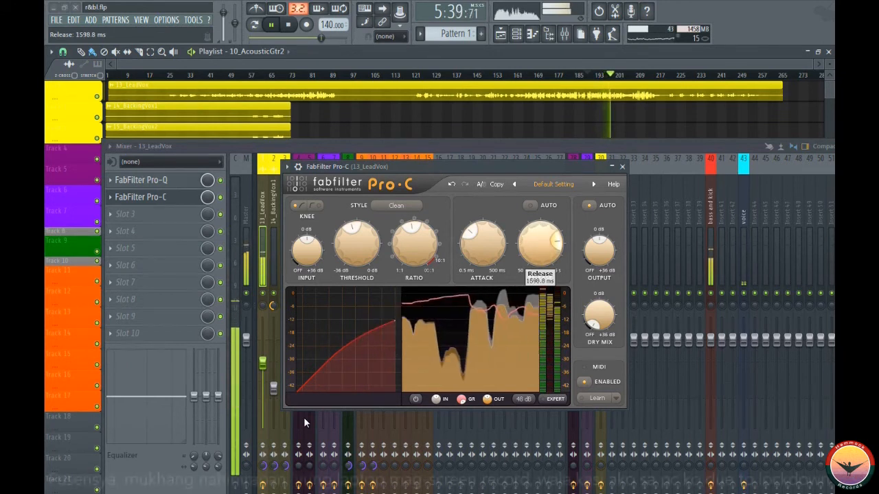
left_click_drag(540, 243, 540, 251)
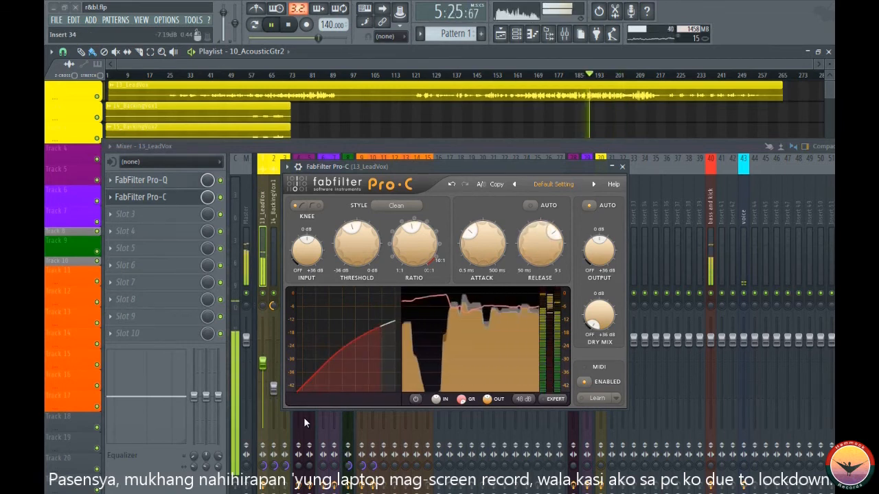
- Turn off Pro-C's automatic output gain, stop playback, and minimize the plugin window
left_click(589, 206)
key("space")
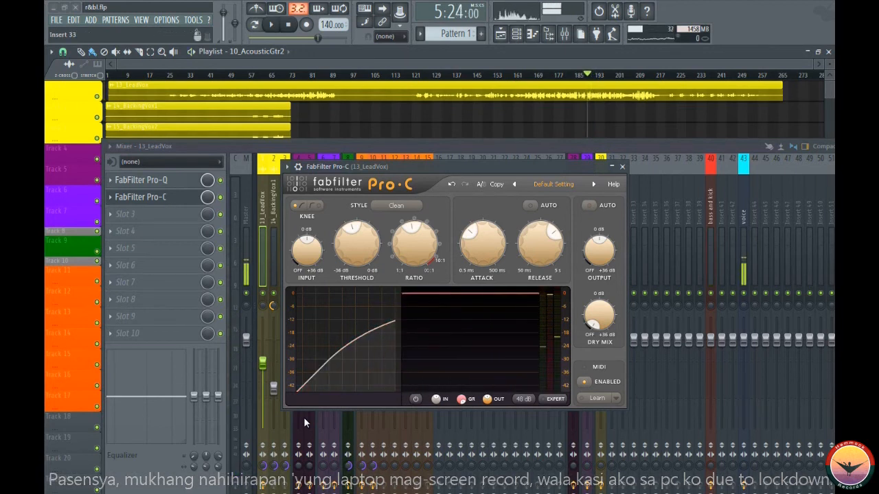
left_click(589, 206)
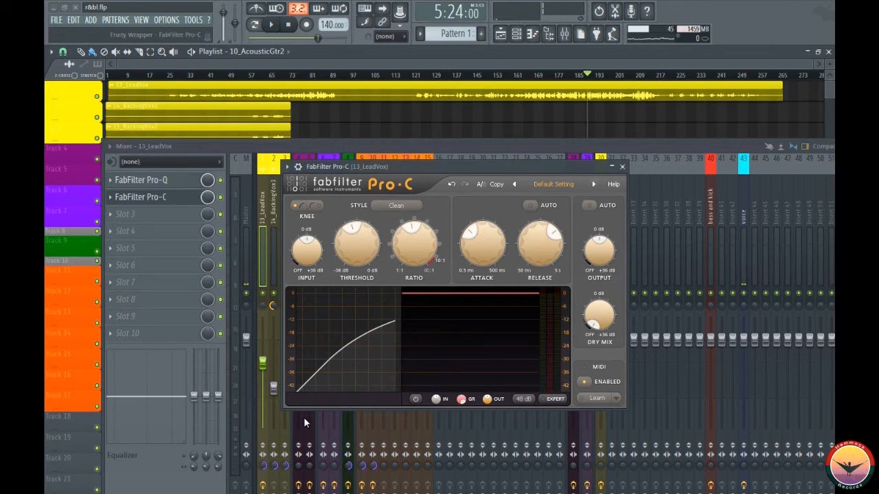
left_click(612, 166)
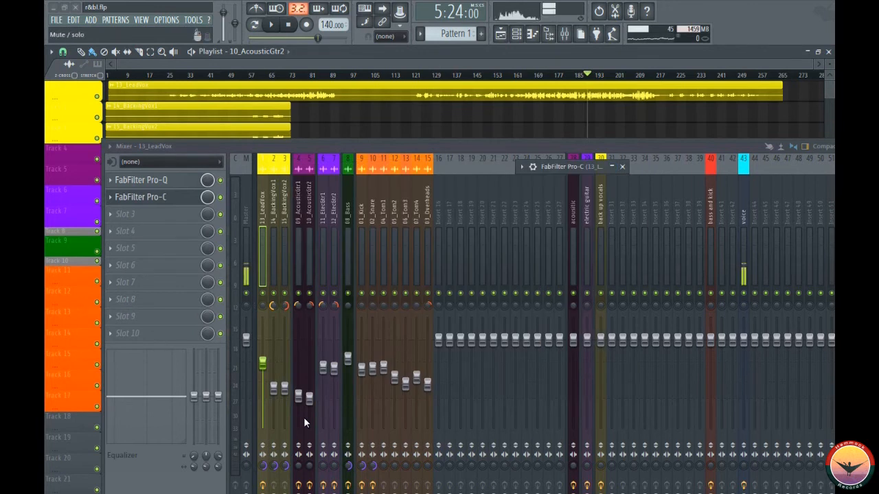
- Compare the lead vocal from 5:24, soloed with the voice track audible and Pro-C bypassed, and in the full mix
right_click(262, 293)
left_click(743, 293)
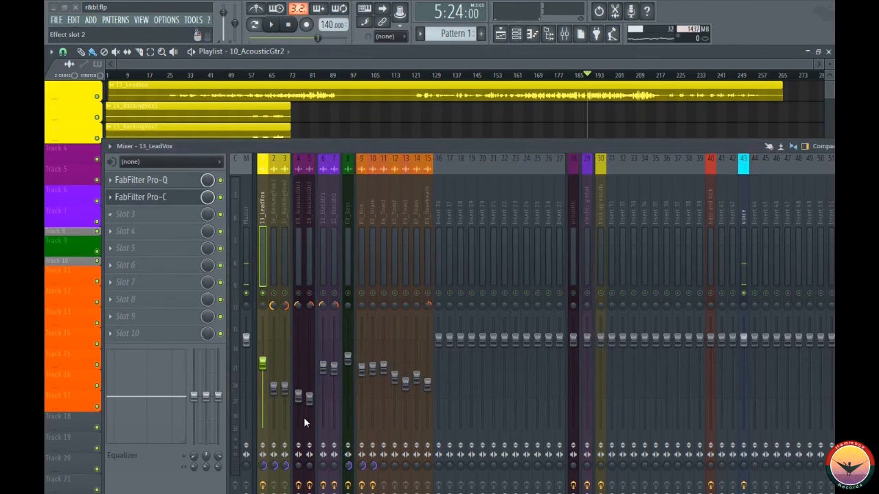
left_click(220, 197)
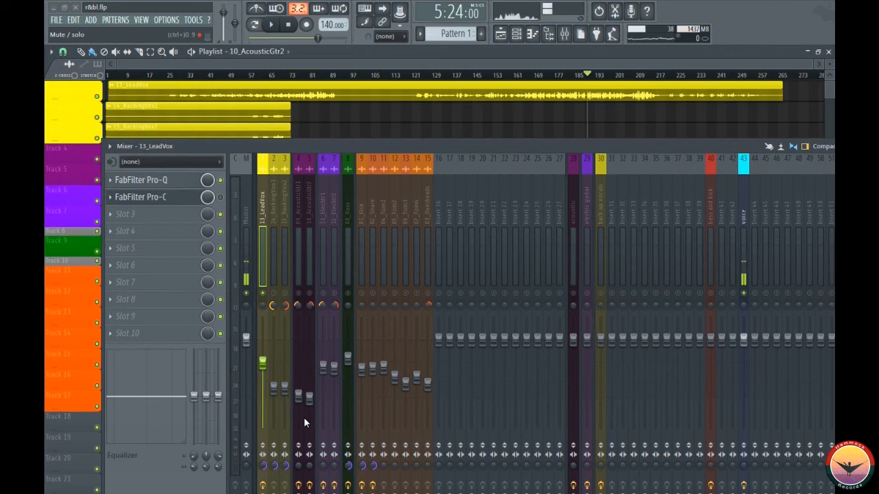
key("space")
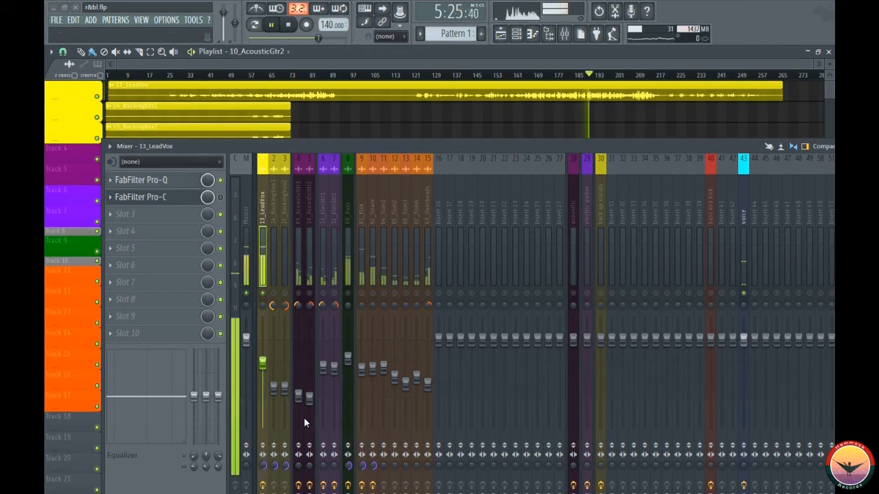
key("space")
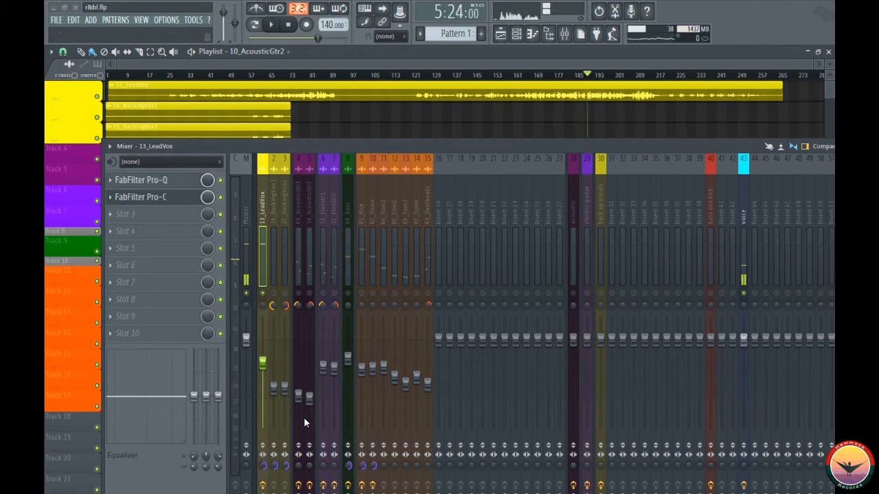
key("space")
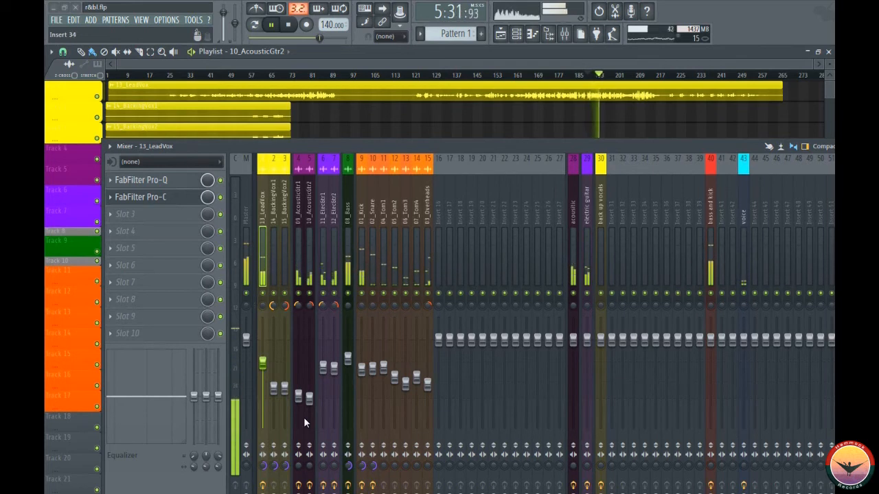
key("space")
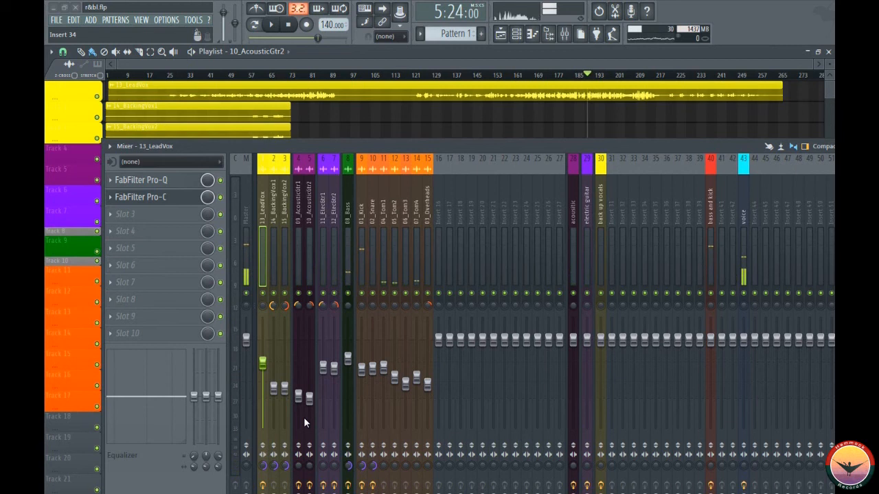
- Open Pro-C on the lead vocal, restore its minimized window, and examine its attack and output level settings
left_click(141, 197)
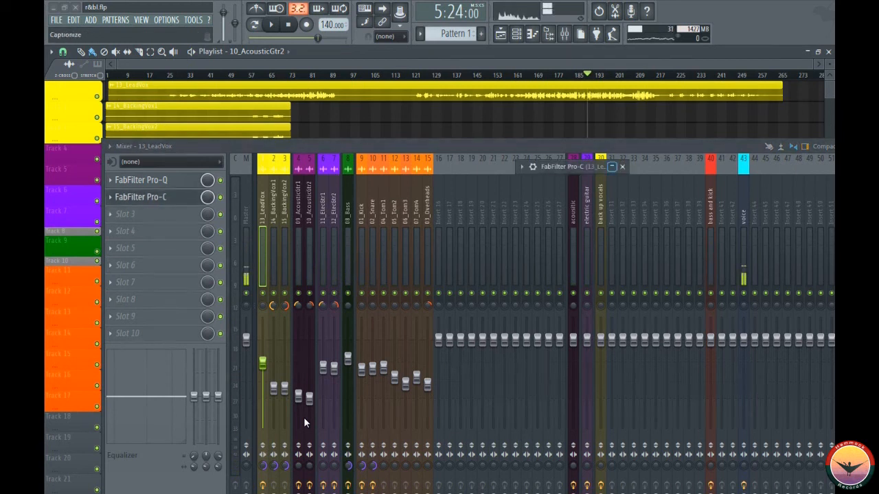
left_click(612, 167)
left_click_drag(550, 167, 581, 114)
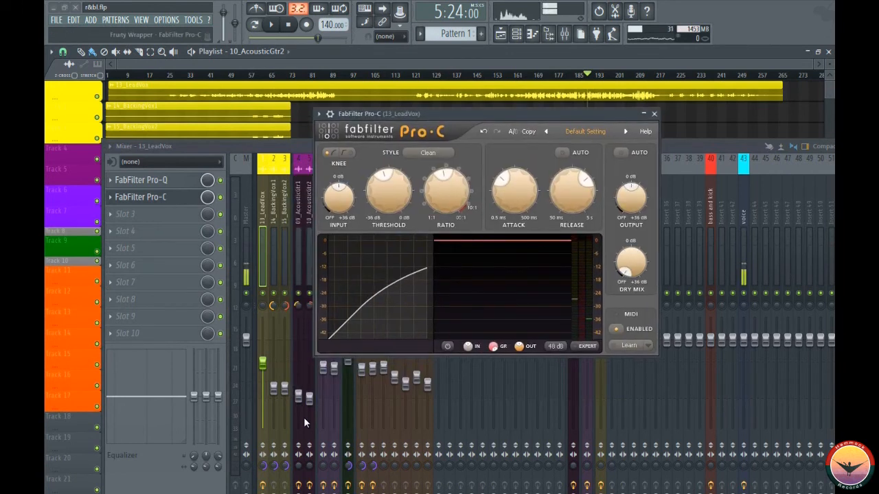
mouse_move(514, 191)
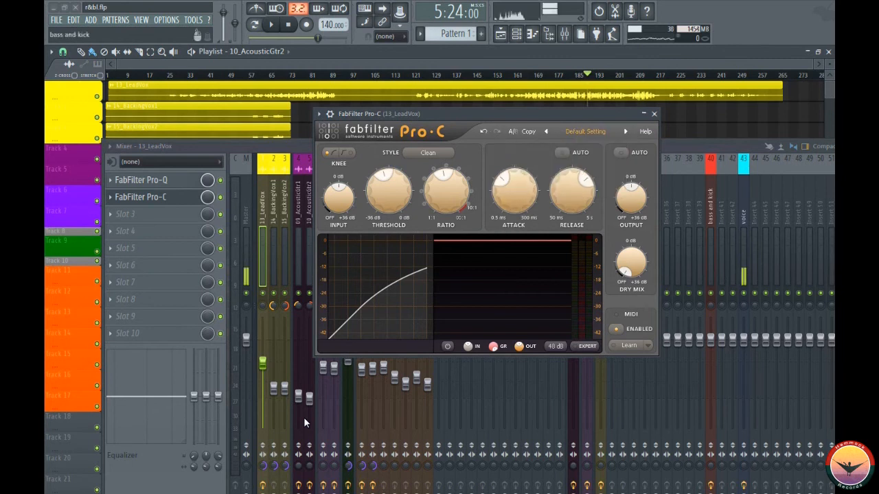
mouse_move(630, 197)
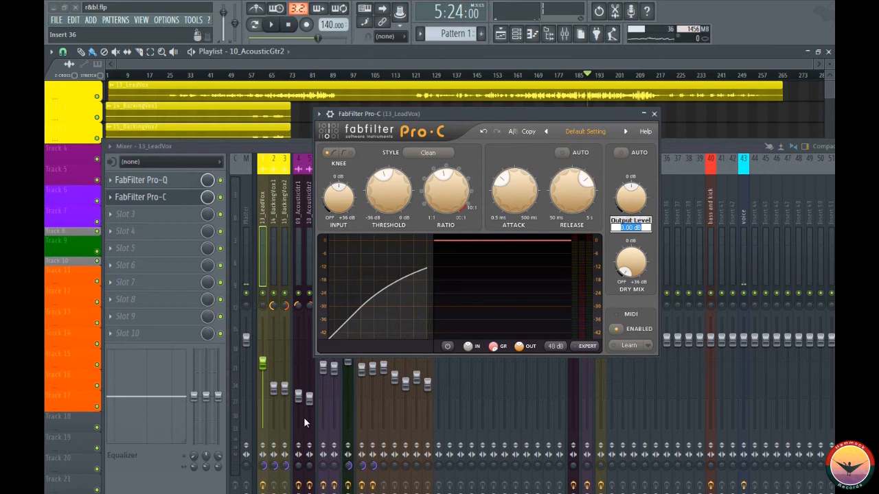
left_click(654, 114)
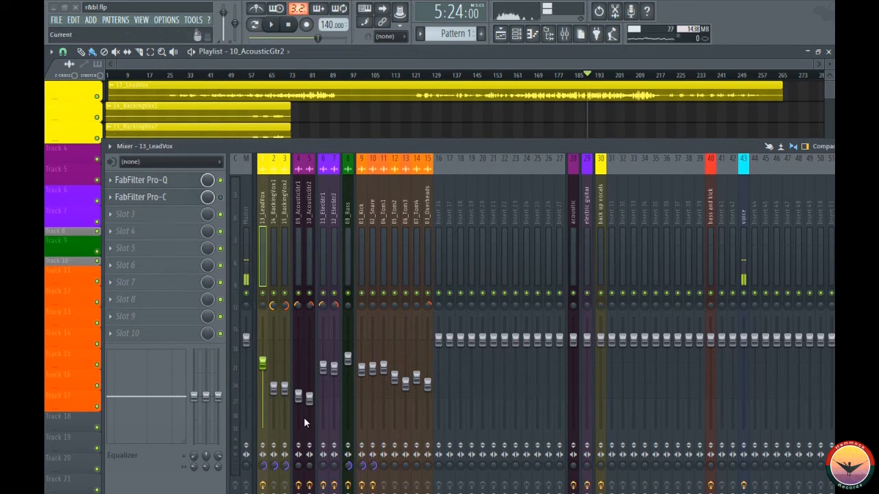
- Play the soloed lead vocal from 5:24 with Pro-C bypassed, selecting the Master track to check its level
key("space")
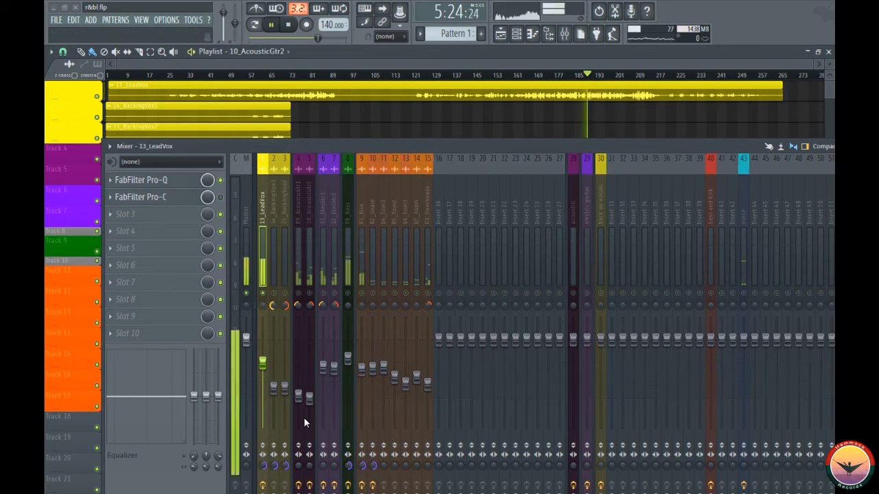
left_click(245, 214)
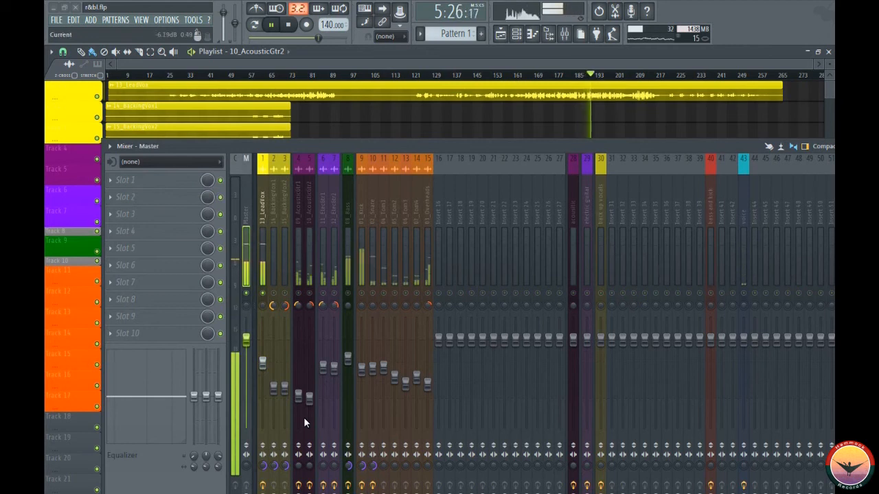
key("space")
key("space")
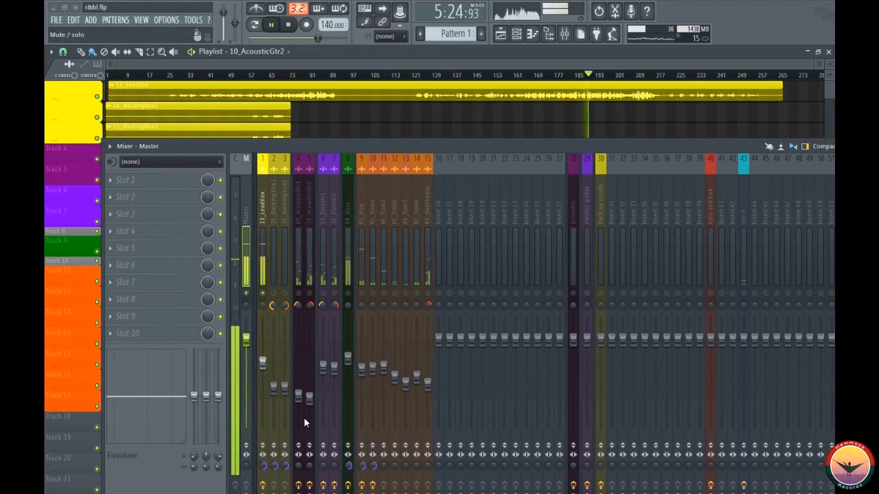
key("space")
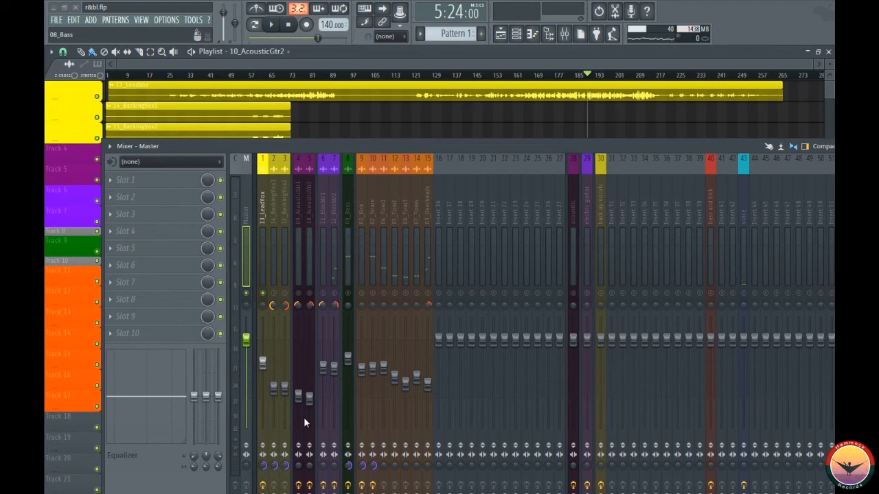
- Unmute the voice track and audition the soloed lead vocal from 5:24 with Pro-C enabled
left_click(743, 293)
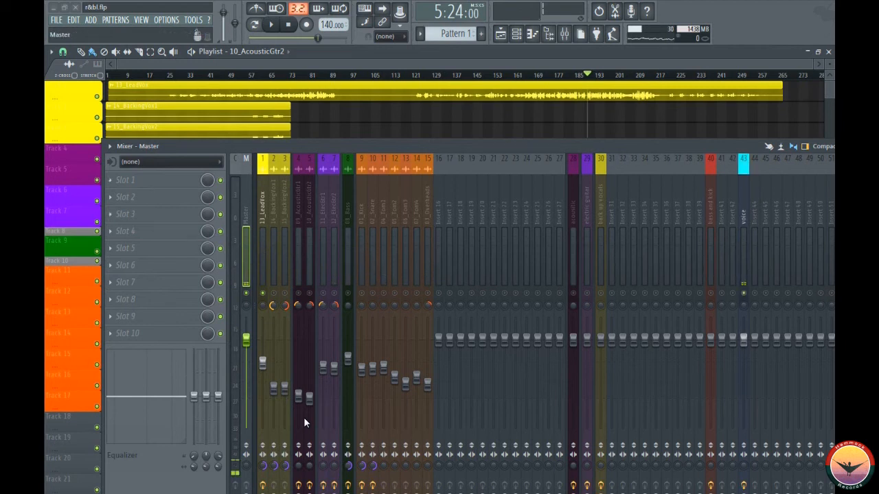
left_click(262, 206)
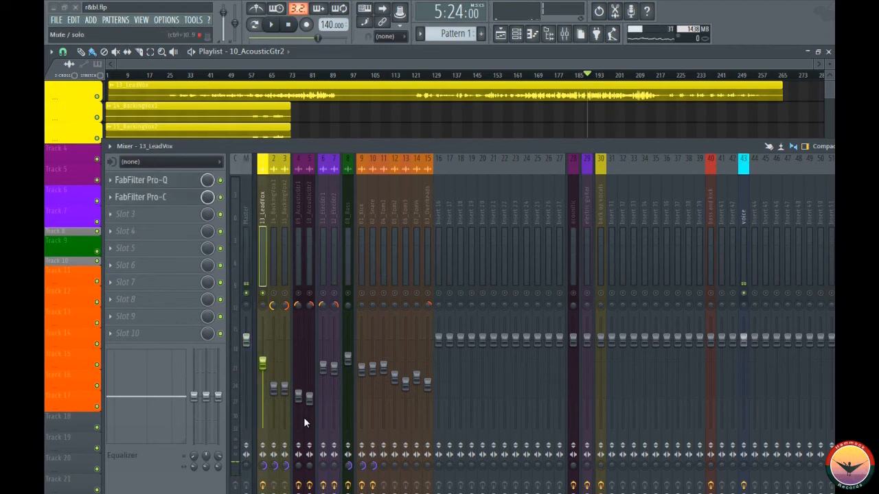
key("space")
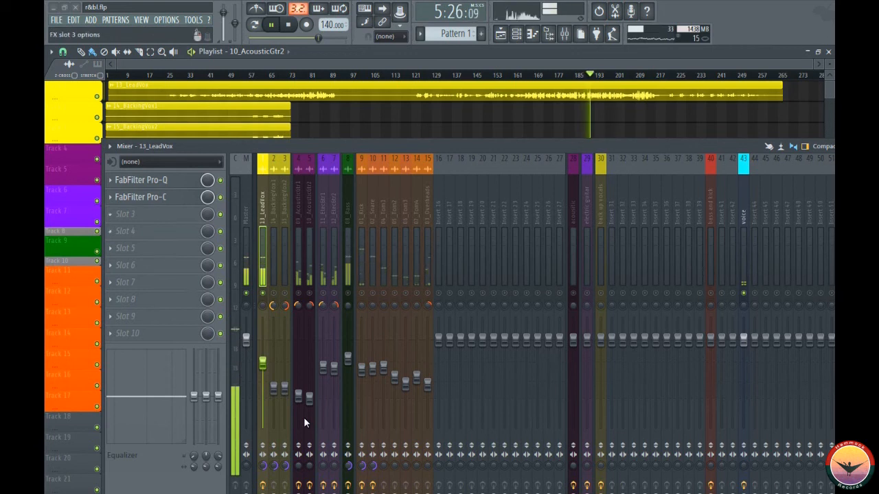
key("space")
- Set the Pro-C output level on the lead vocal to 3 dB, play it briefly, and close the plugin
left_click(141, 197)
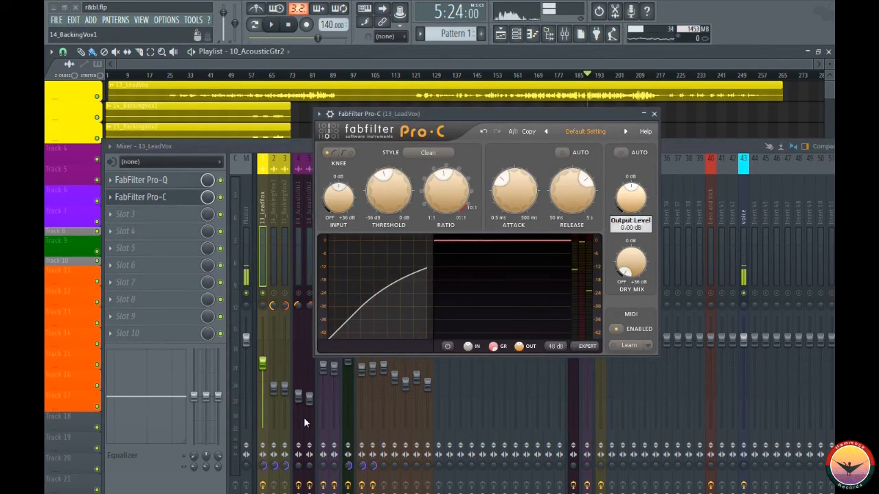
double_click(631, 197)
type("3")
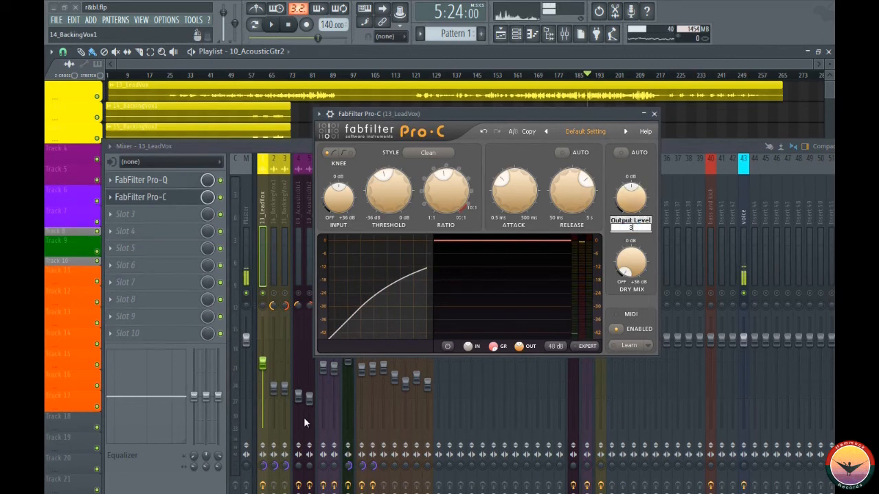
key("Return")
key("space")
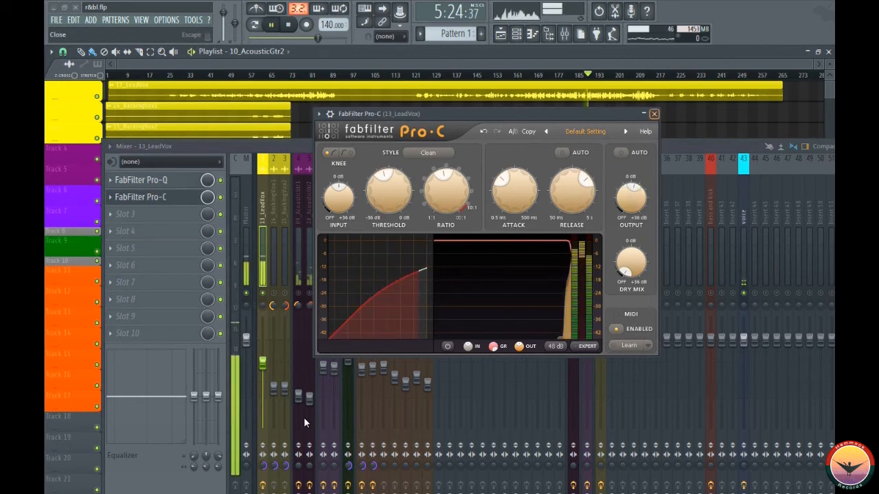
key("Escape")
key("space")
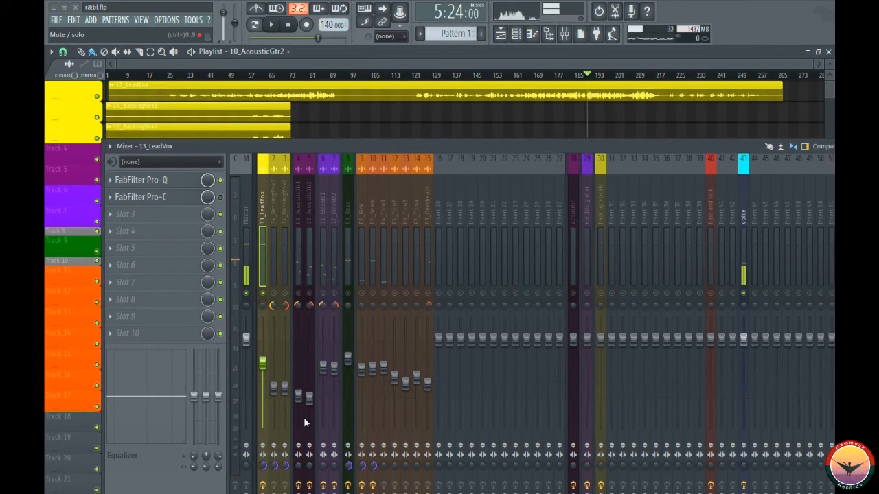
- Compare the soloed lead vocal from 5:24 with Pro-C bypassed and with Pro-C enabled at the raised output level
key("space")
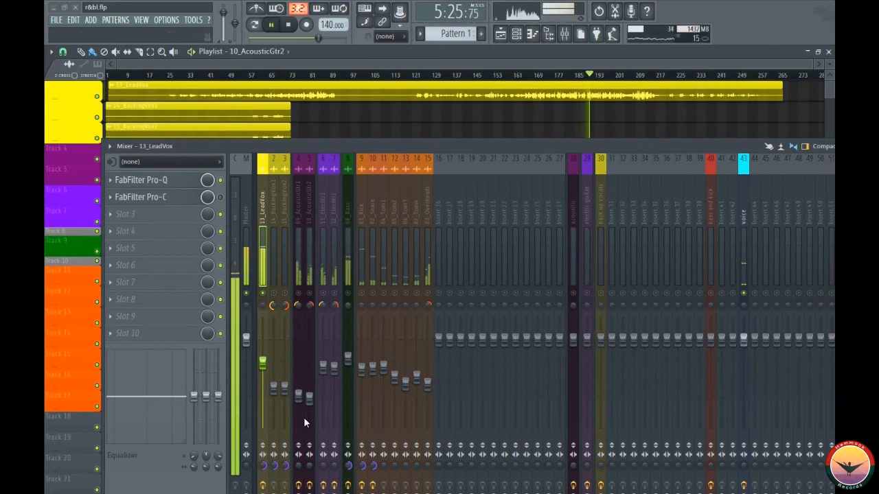
key("space")
key("space")
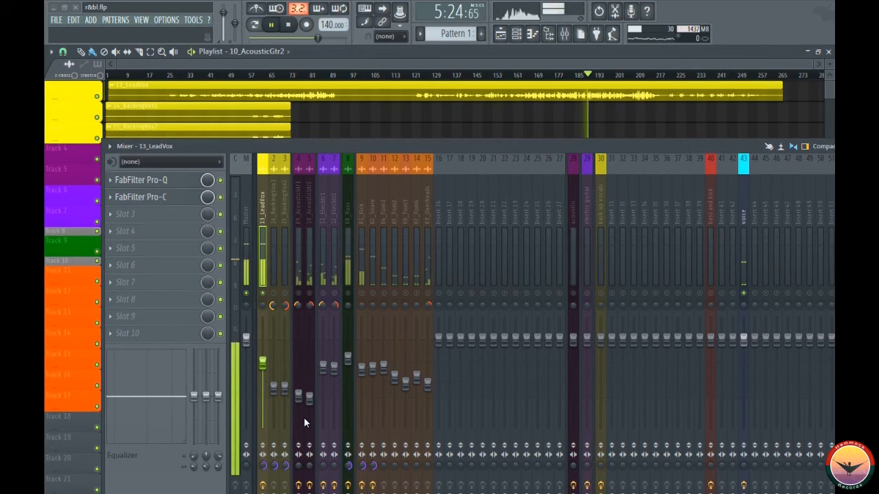
key("space")
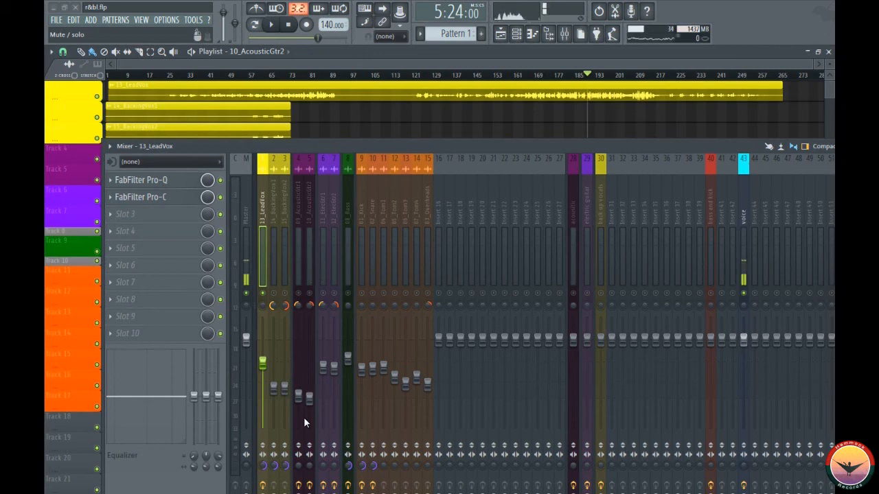
- Listen to the full mix with the compressed lead vocal from 5:24 and from about 0:42
key("space")
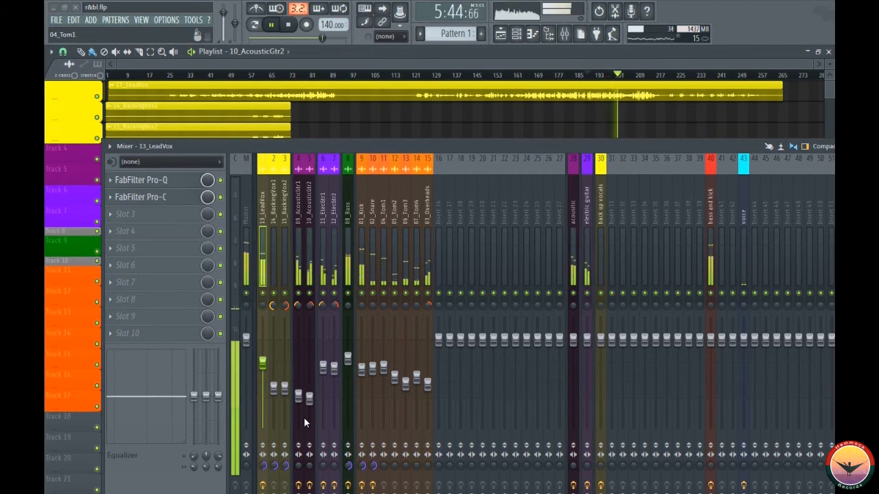
key("space")
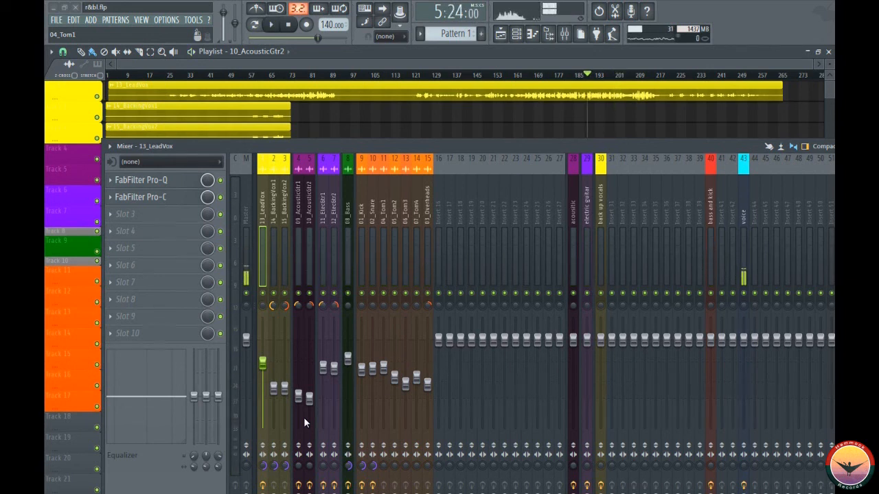
left_click(170, 75)
key("space")
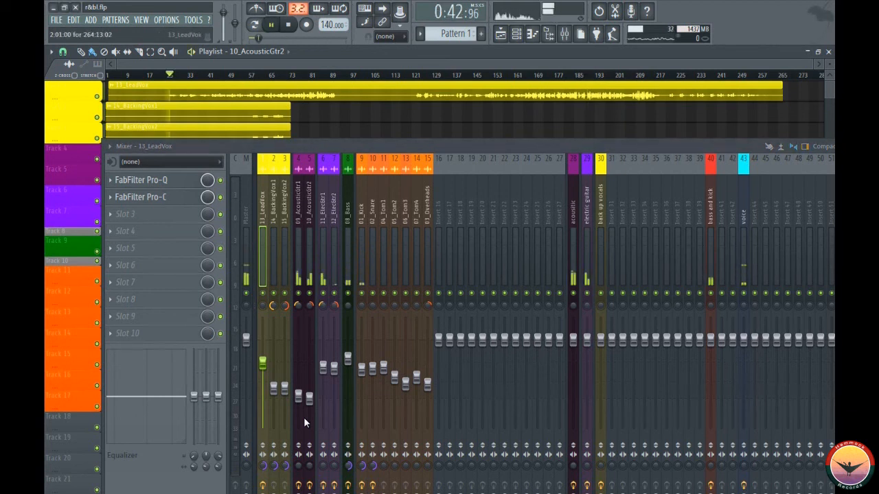
key("space")
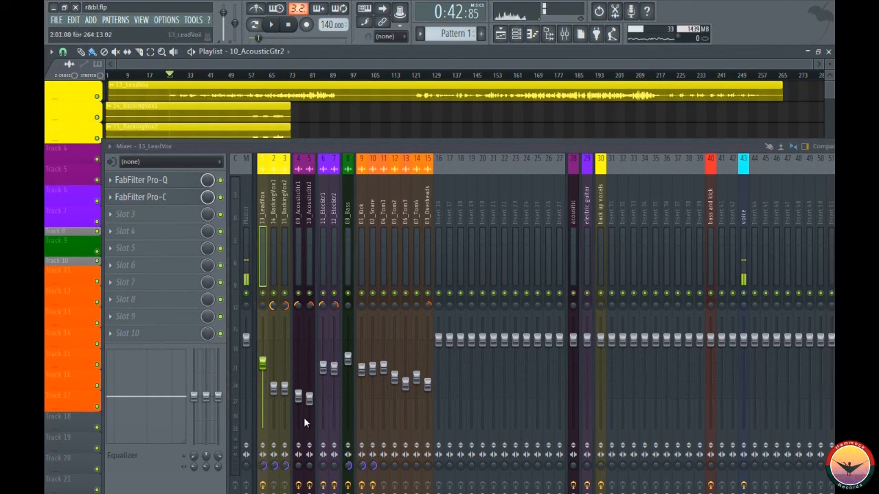
- Review the Pro-C settings on the lead vocal, close the plugin, and reposition the mixer to show more insert tracks
left_click(140, 197)
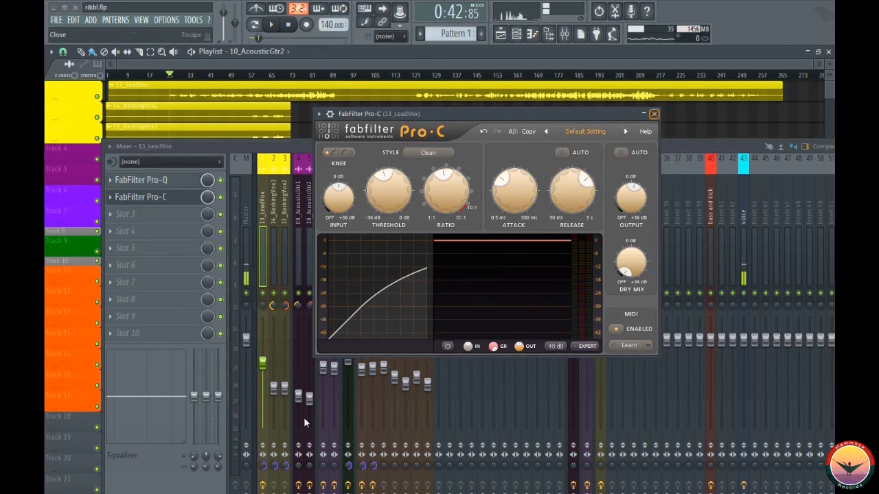
left_click(653, 114)
left_click_drag(370, 146, 336, 124)
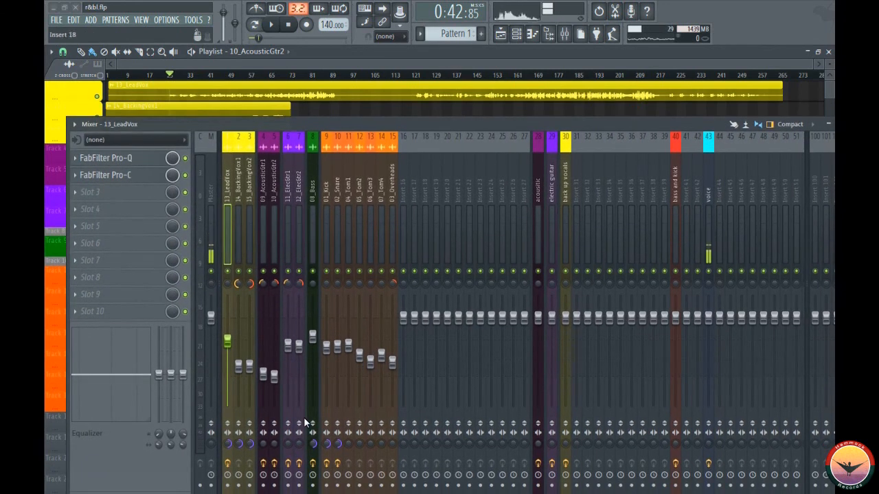
left_click_drag(508, 124, 472, 123)
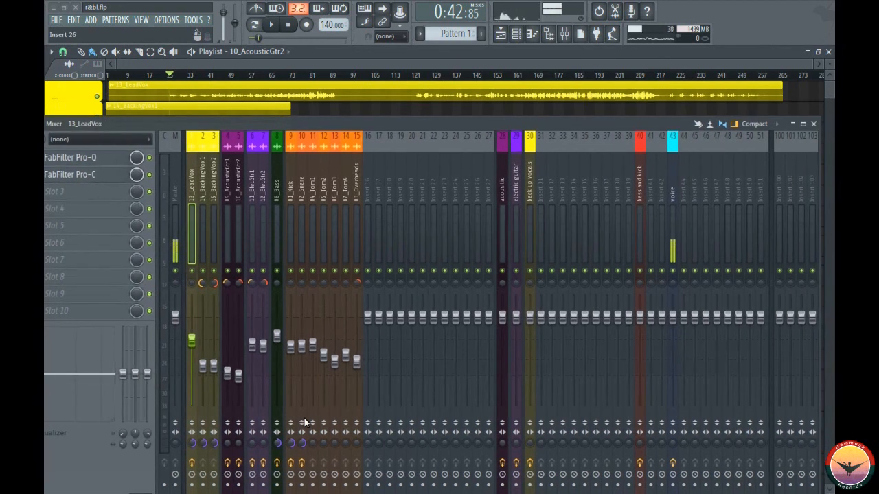